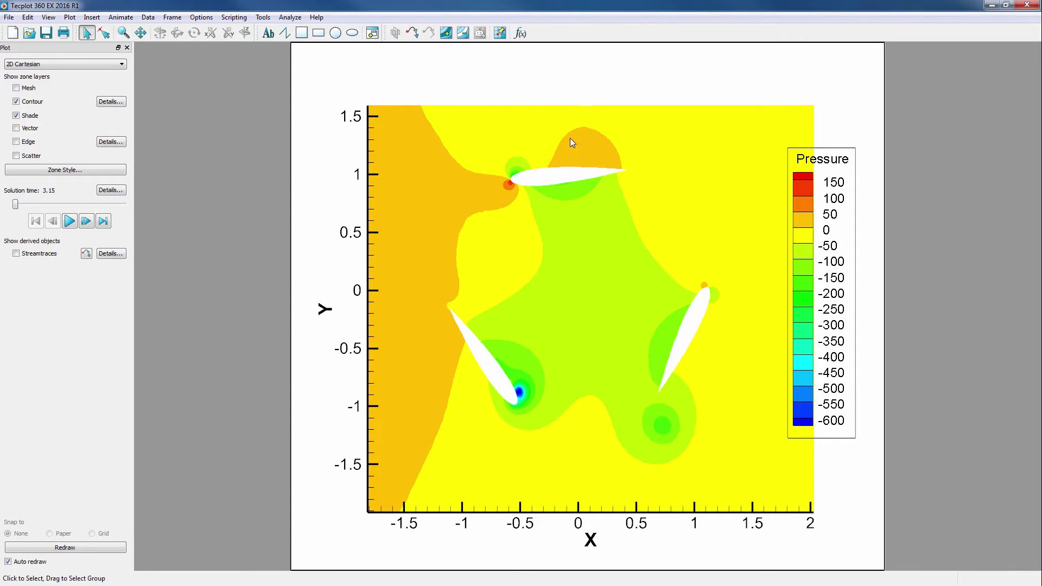
# Draw a vertical polyline through the rotor centre at X≈0, from Y≈0.65 down to Y≈-0.85.
pyautogui.click(284, 34)
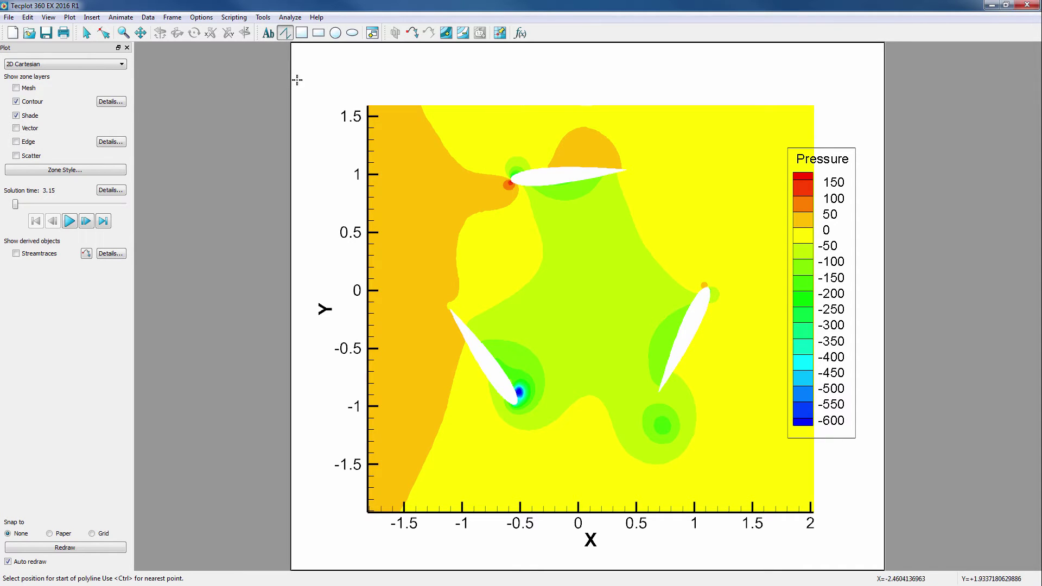
pyautogui.click(576, 216)
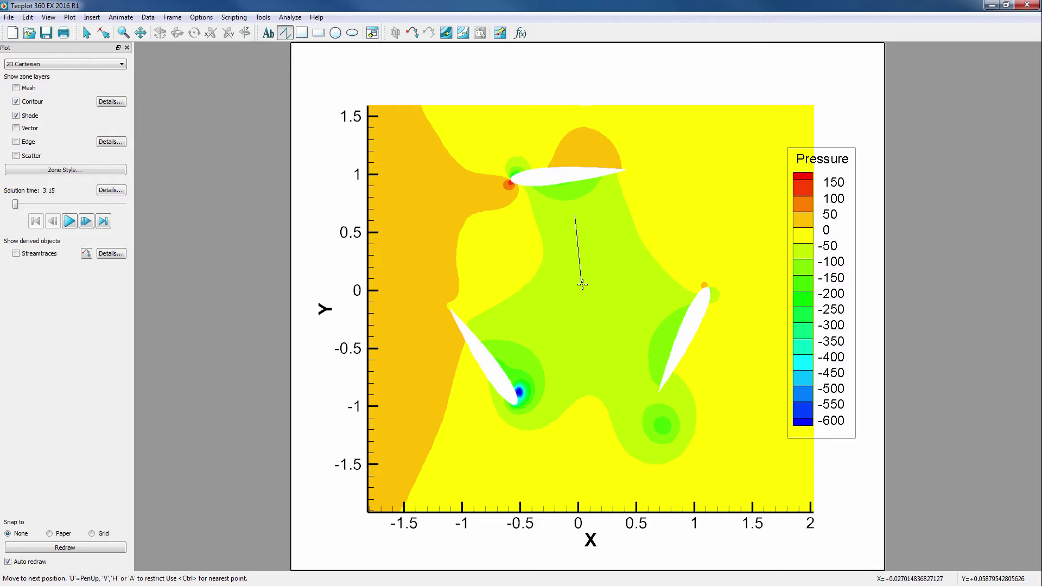
pyautogui.press('v')
pyautogui.doubleClick(583, 389)
pyautogui.press('Escape')
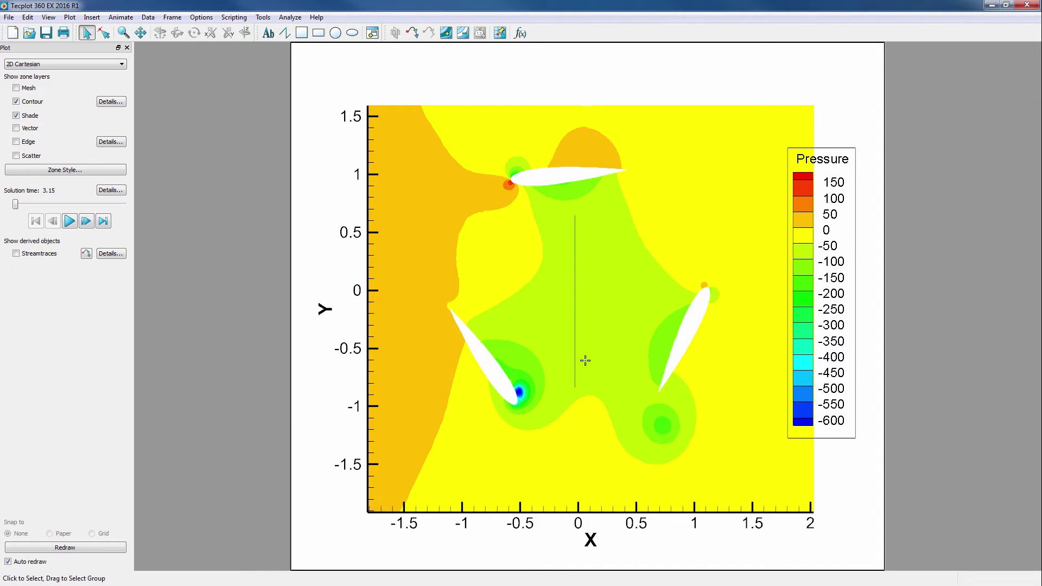
# Bring up the context options for the new vertical line.
pyautogui.rightClick(576, 324)
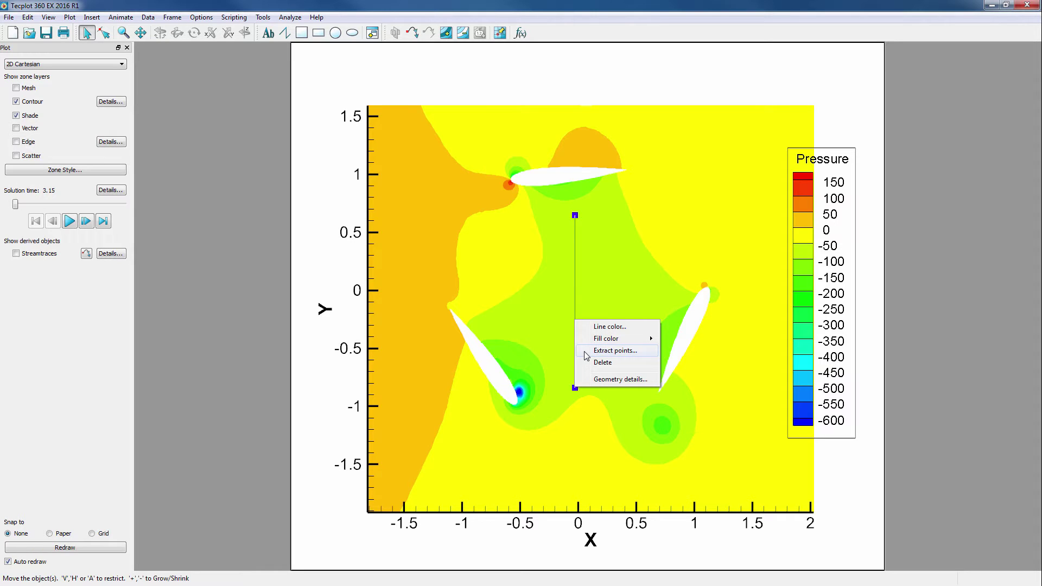
# Extract 50 points along the vertical line over all solution times with Extract Geom Over Time.
pyautogui.click(154, 17)
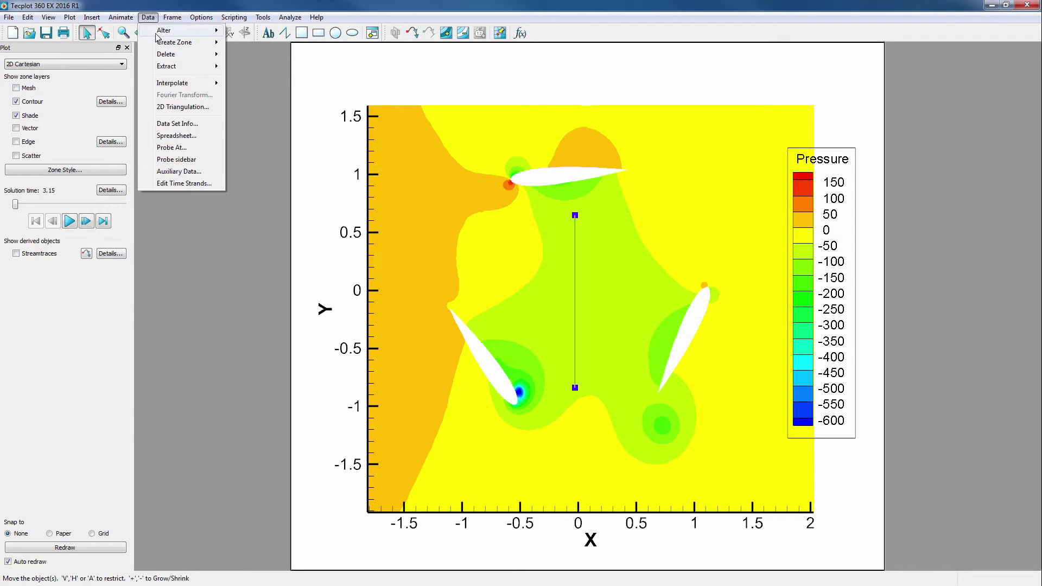
pyautogui.moveTo(174, 67)
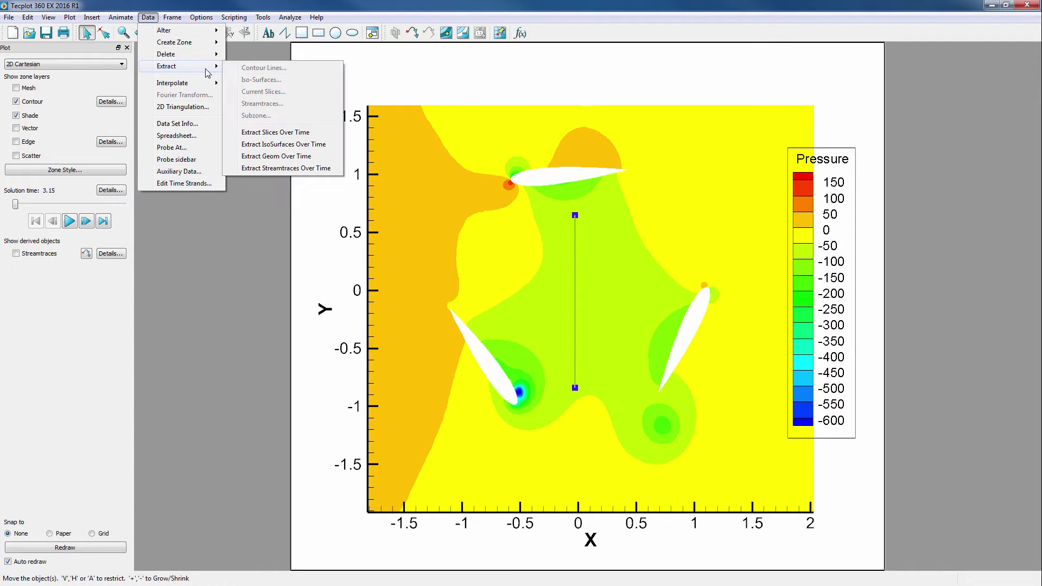
pyautogui.click(239, 157)
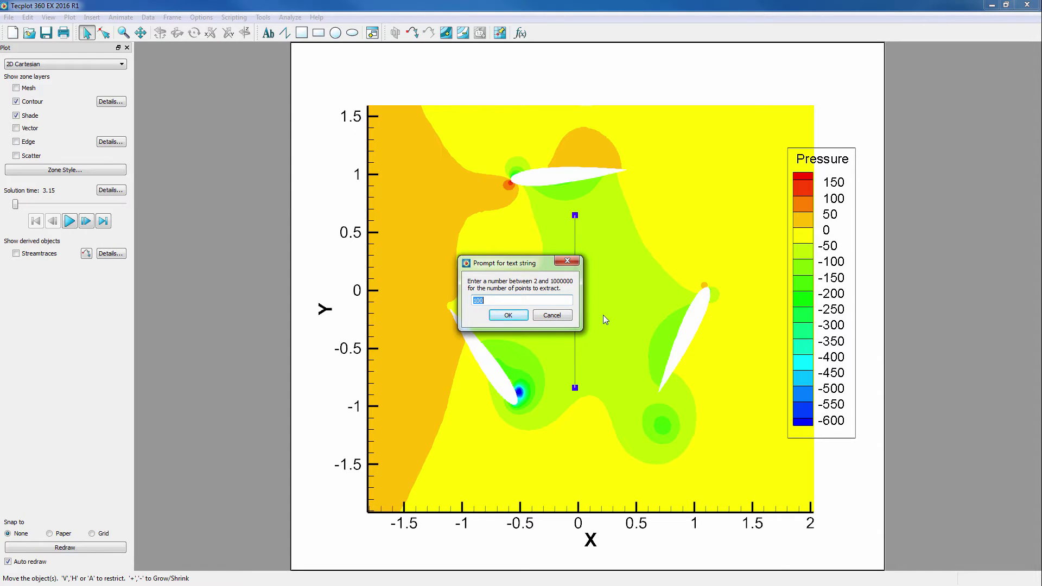
pyautogui.write('50')
pyautogui.click(518, 317)
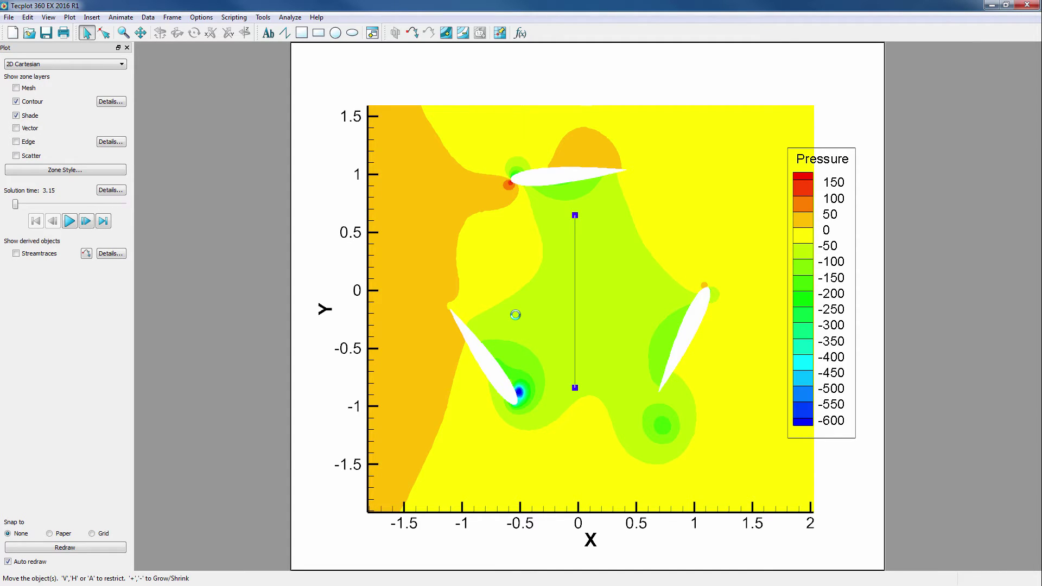
# Add a new frame, tile both frames as stacked rows, and zoom out the contour plot.
pyautogui.click(372, 34)
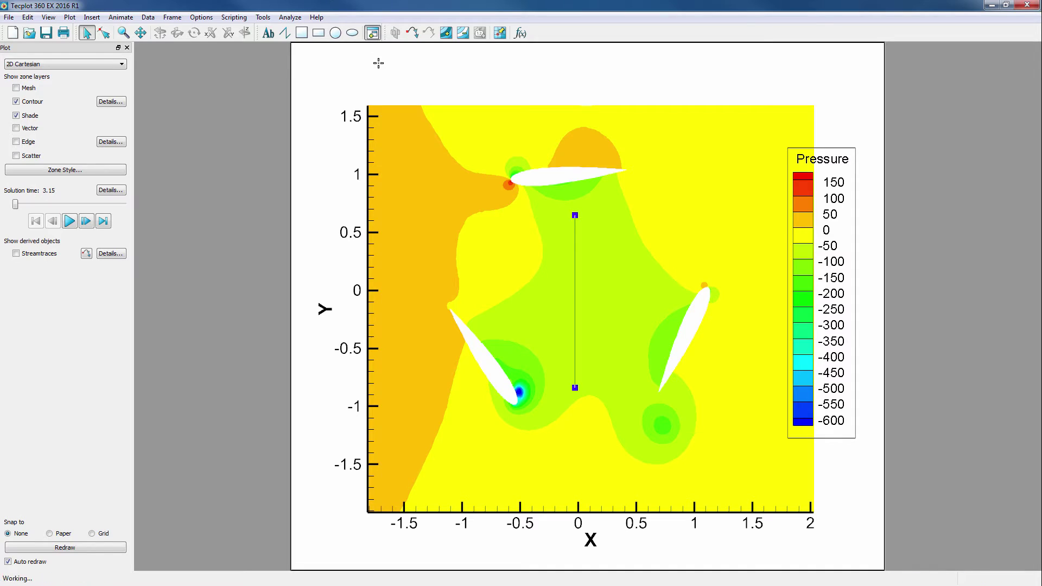
pyautogui.moveTo(384, 82); pyautogui.dragTo(732, 298)
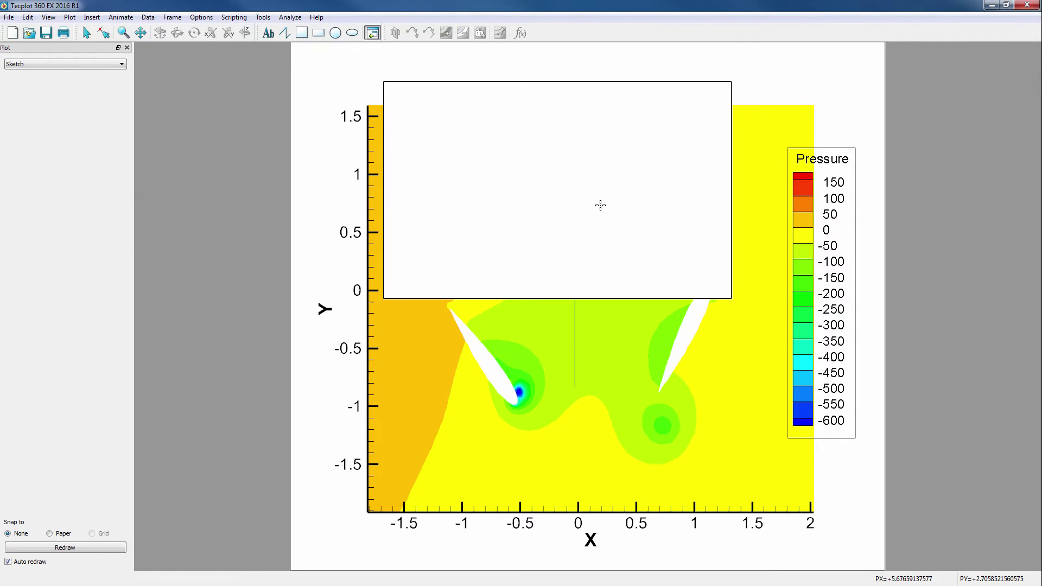
pyautogui.click(172, 18)
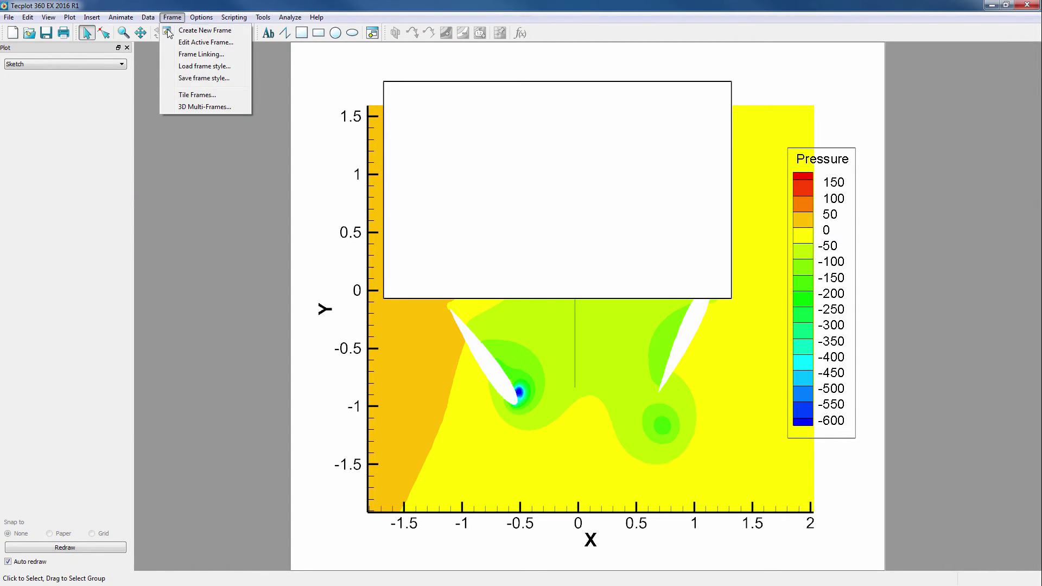
pyautogui.click(166, 96)
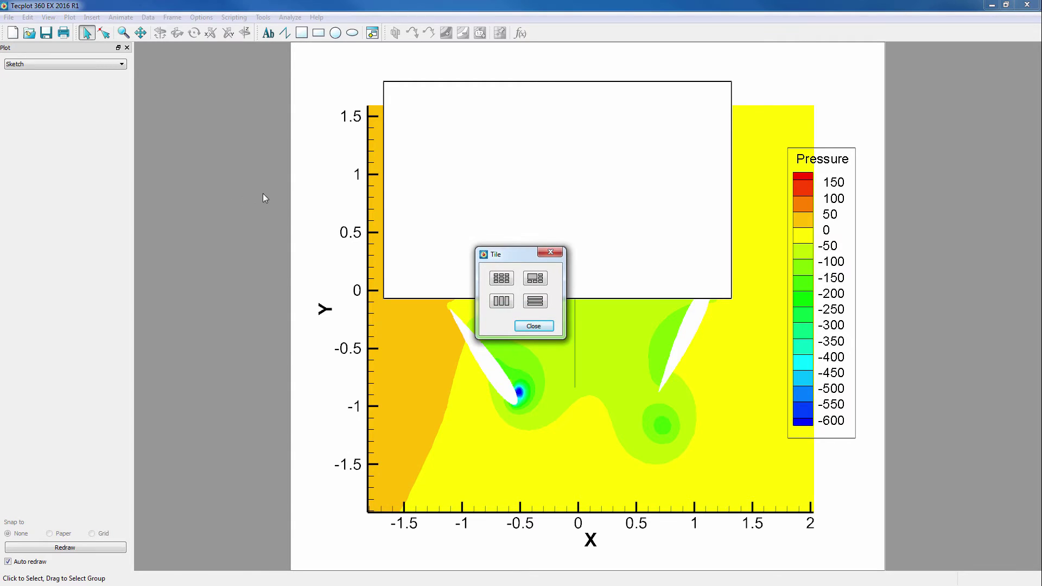
pyautogui.click(536, 301)
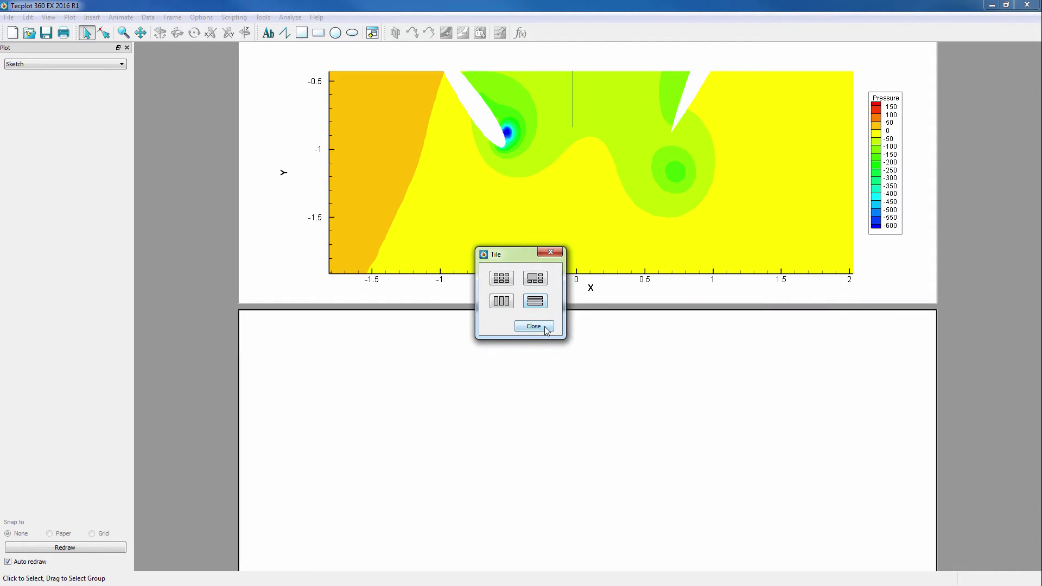
pyautogui.click(545, 327)
pyautogui.click(577, 176)
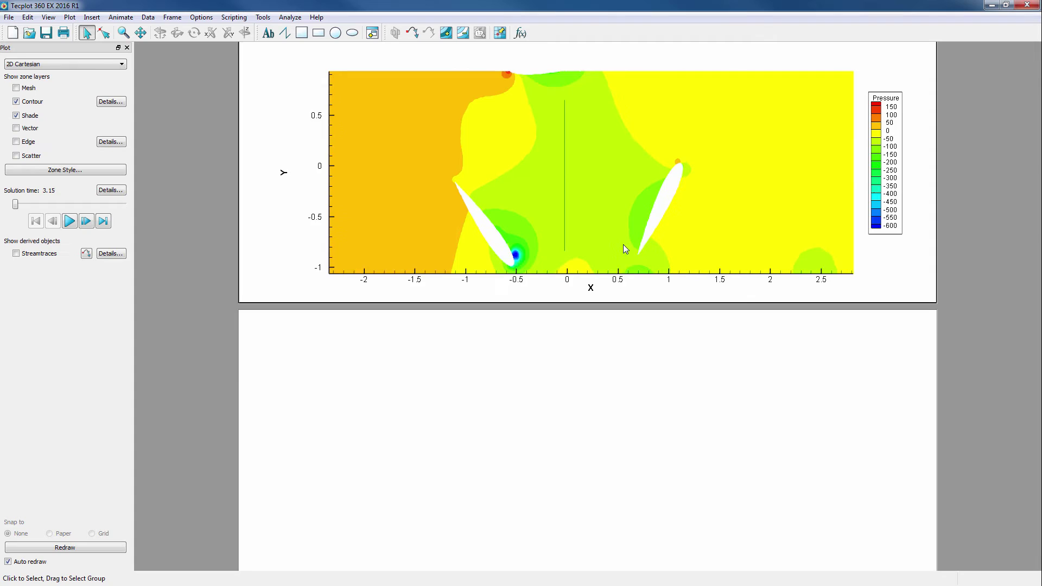
pyautogui.scroll(-3, 608, 180)
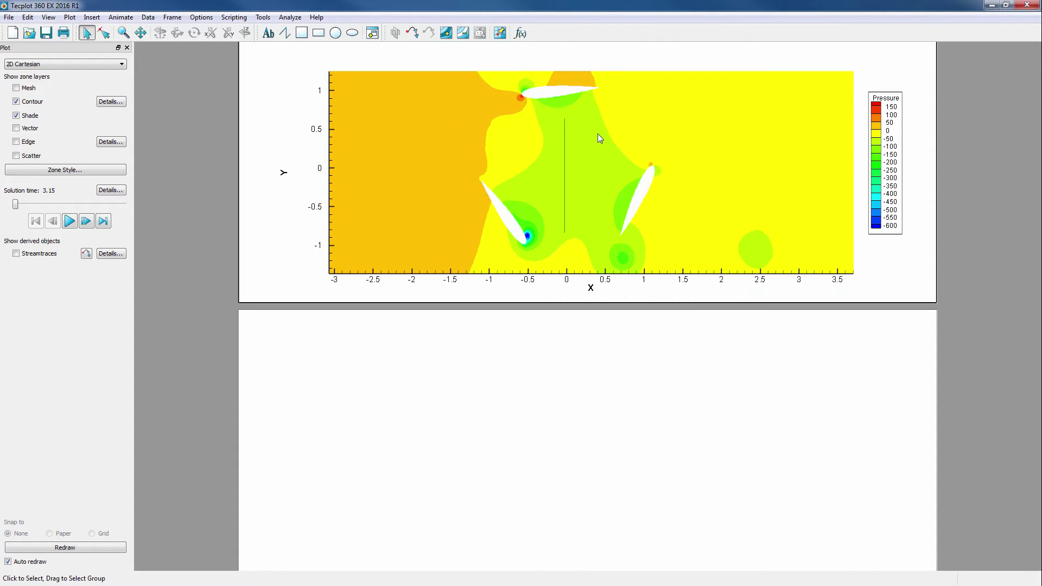
# Set the lower frame's plot type to 2D Cartesian.
pyautogui.click(485, 468)
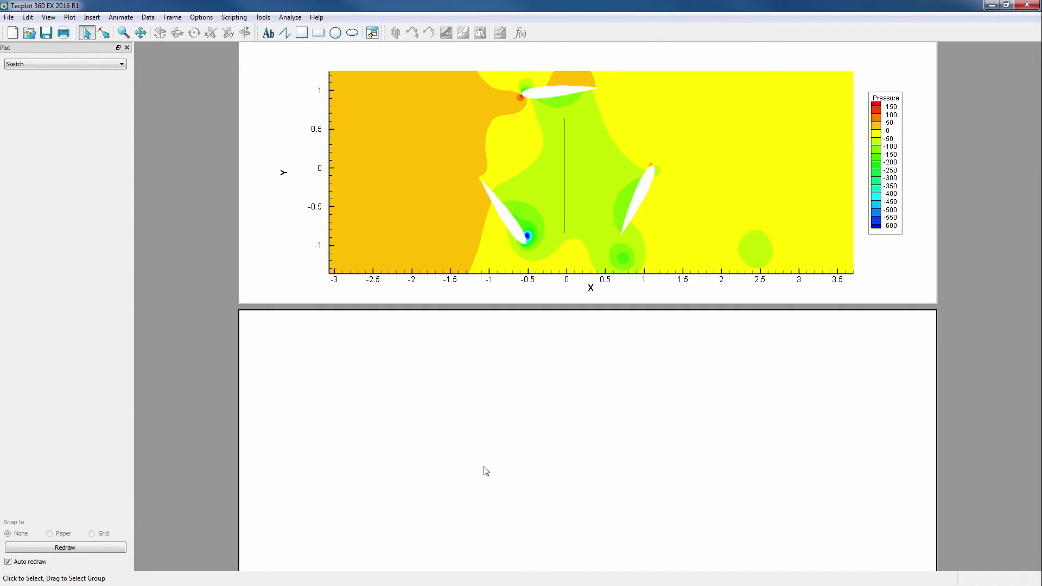
pyautogui.click(33, 64)
pyautogui.click(43, 80)
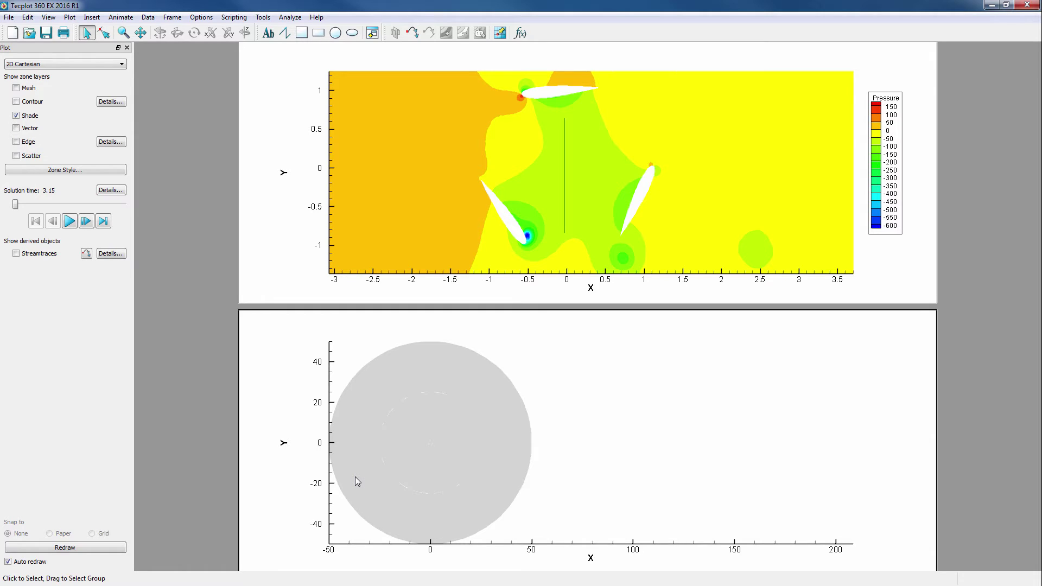
# In Zone Style, show only the Extracted Points zone, hiding domain, blade and interface zones.
pyautogui.click(76, 172)
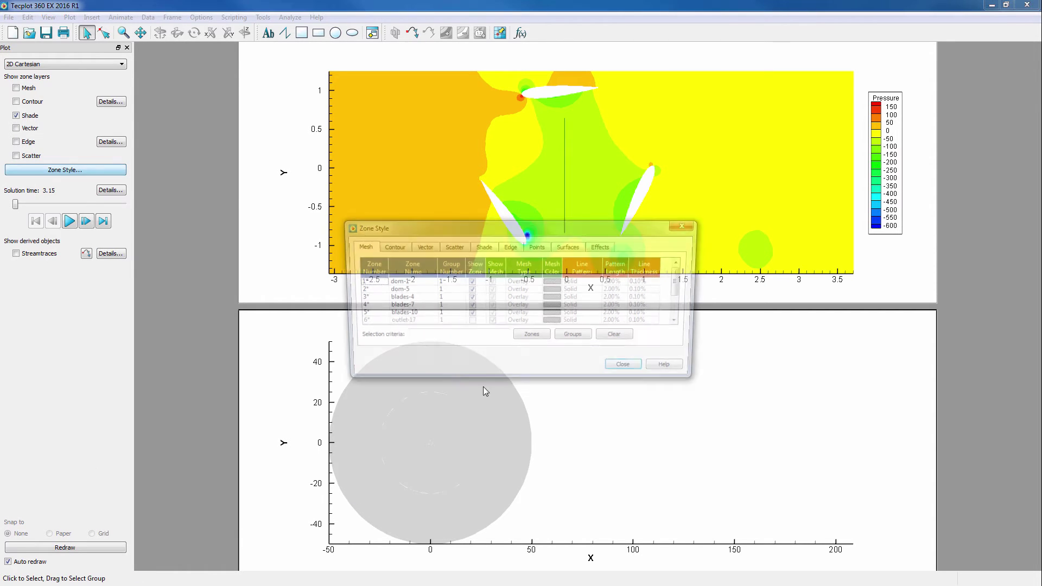
pyautogui.moveTo(706, 405); pyautogui.dragTo(753, 457)
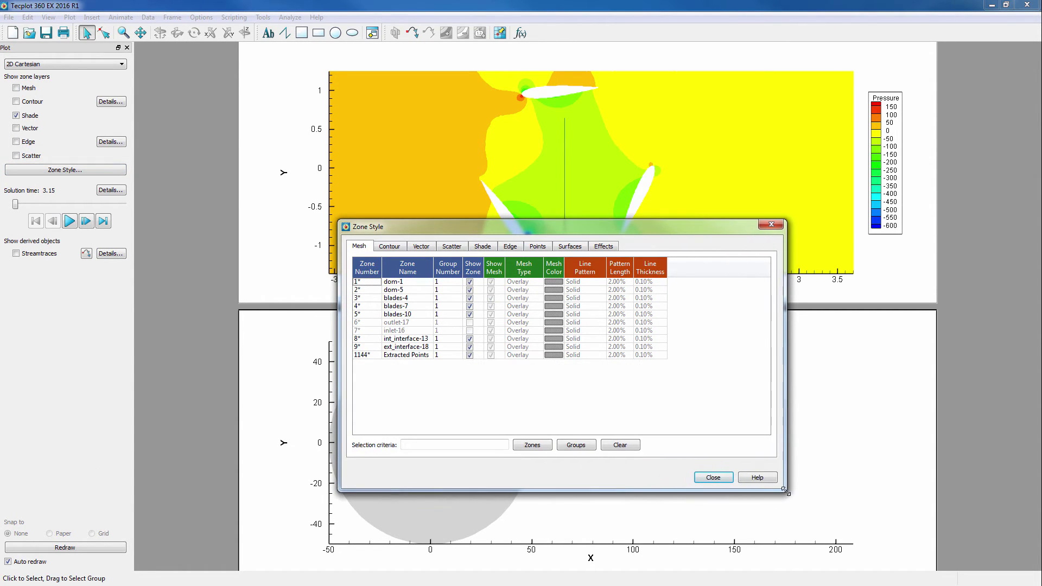
pyautogui.click(360, 356)
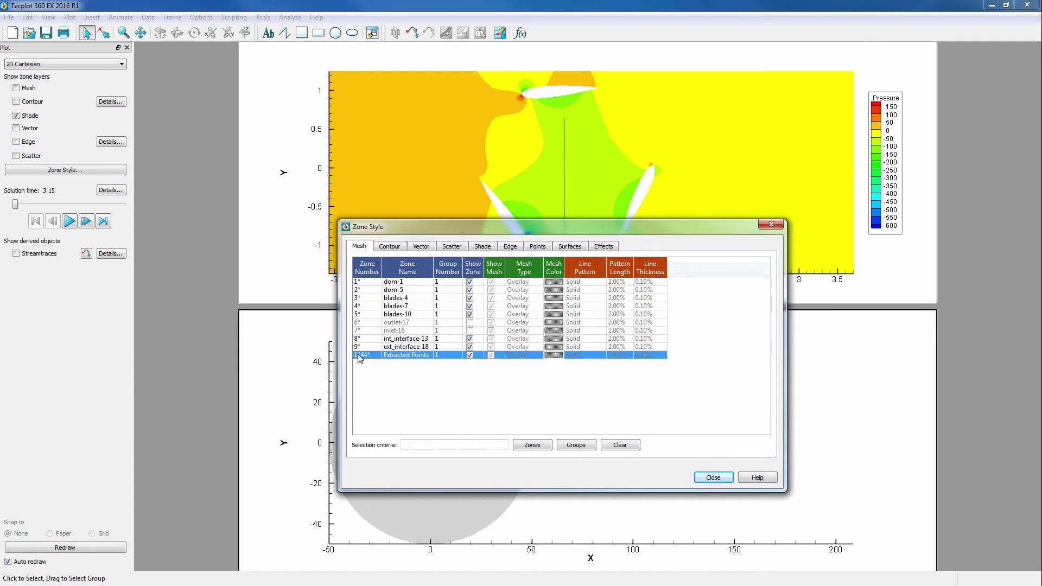
pyautogui.rightClick(481, 359)
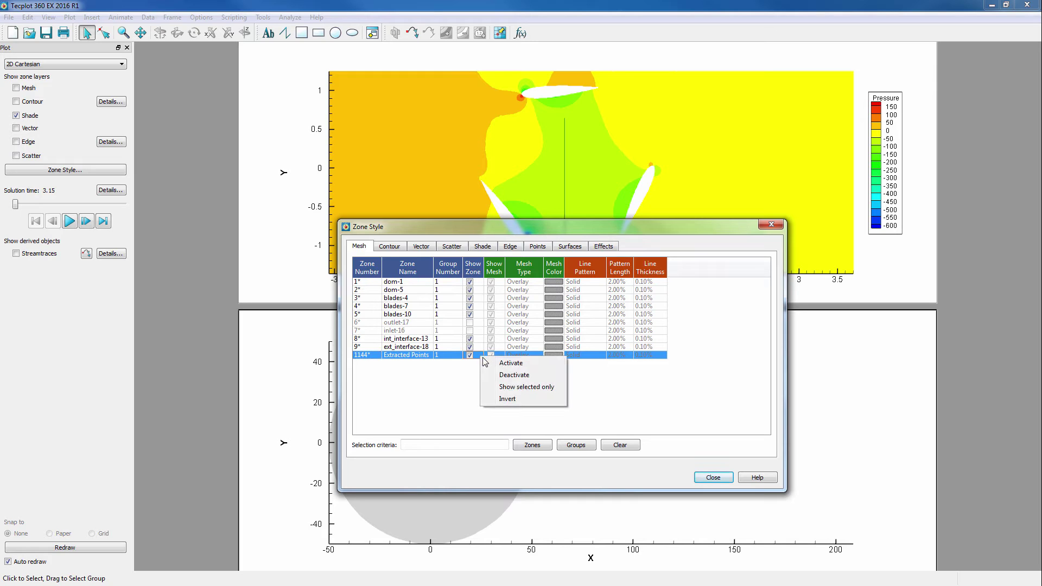
pyautogui.click(491, 391)
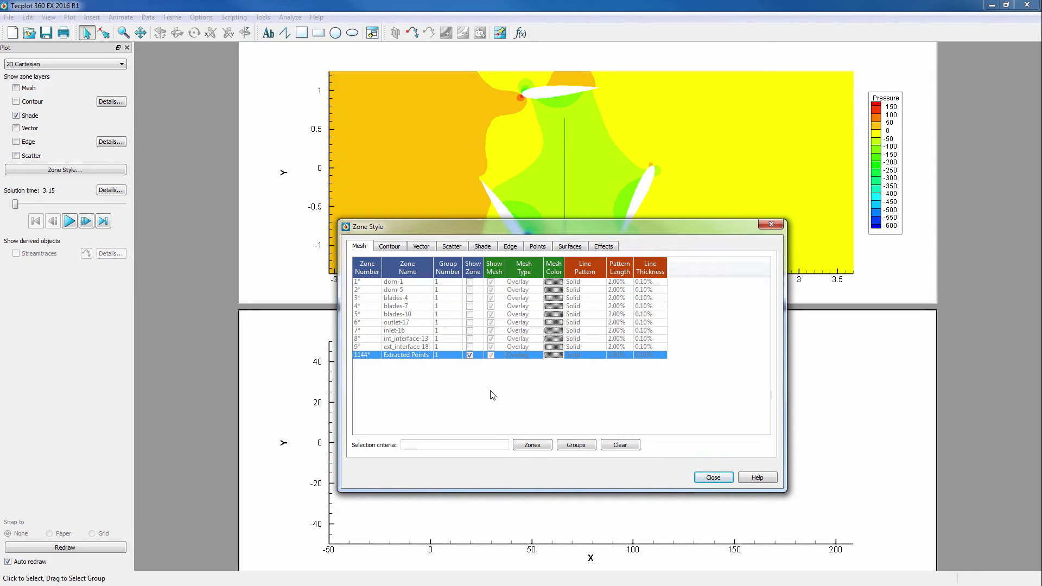
# Assign 2: Y to the X axis and 3: Pressure to the Y axis.
pyautogui.click(705, 479)
pyautogui.click(69, 17)
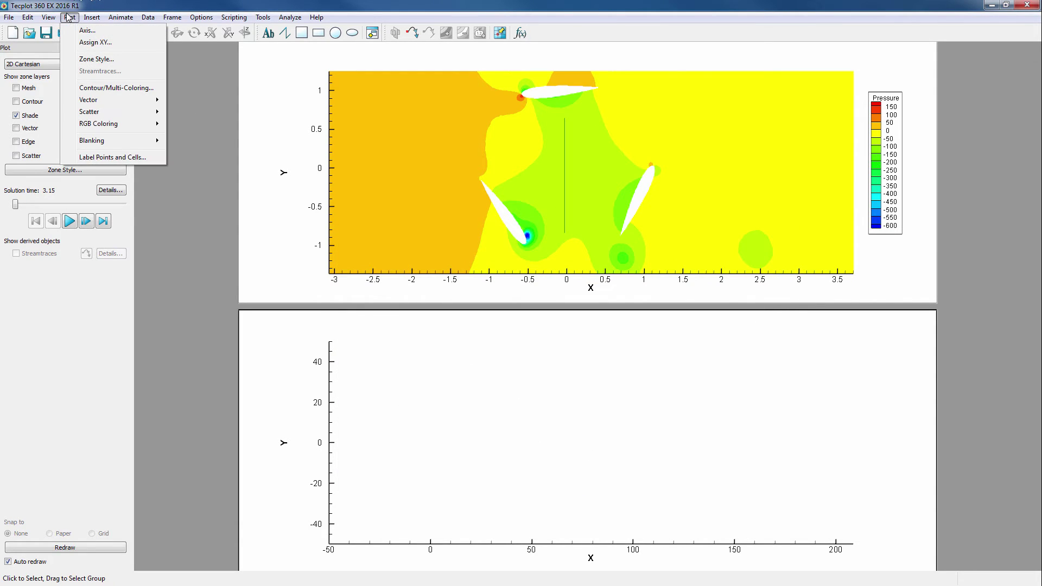
pyautogui.click(71, 43)
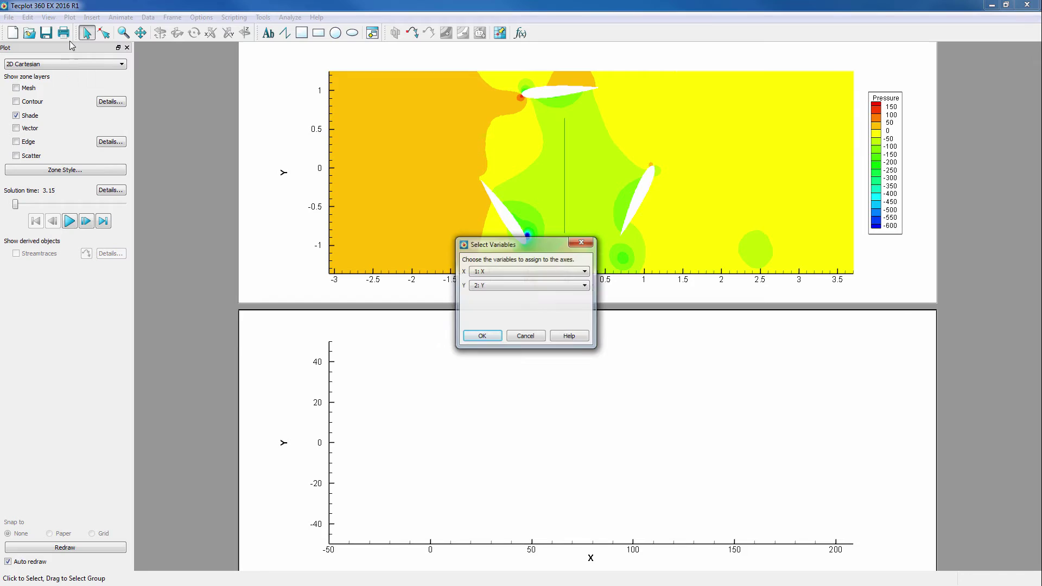
pyautogui.click(513, 272)
pyautogui.click(513, 285)
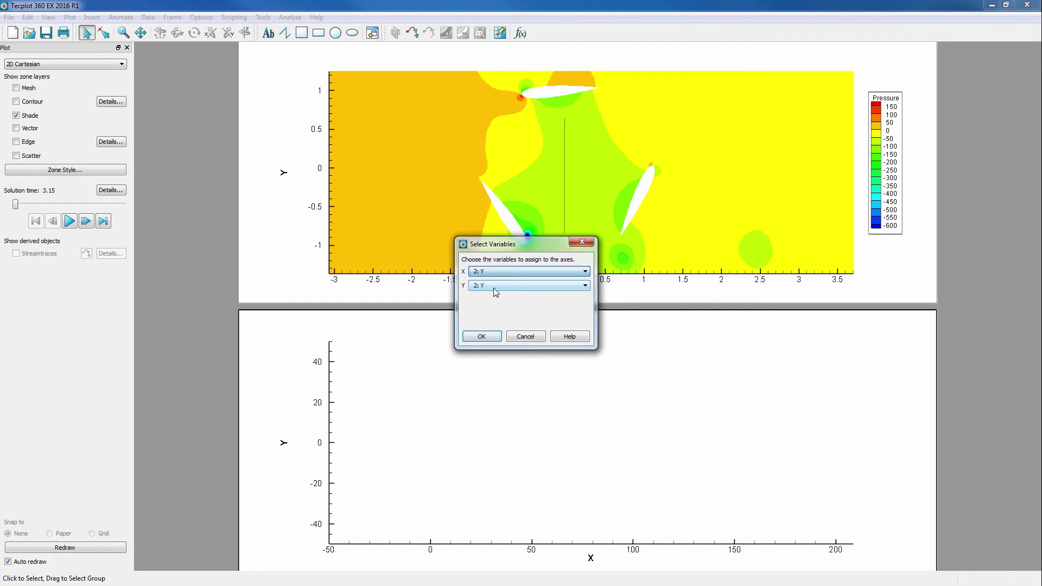
pyautogui.click(494, 287)
pyautogui.click(499, 317)
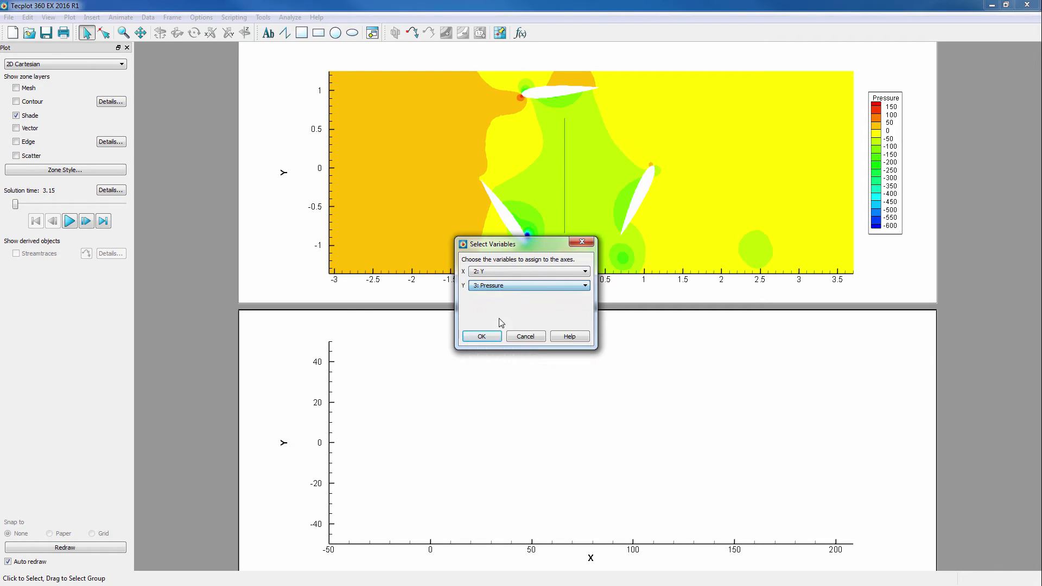
pyautogui.click(481, 336)
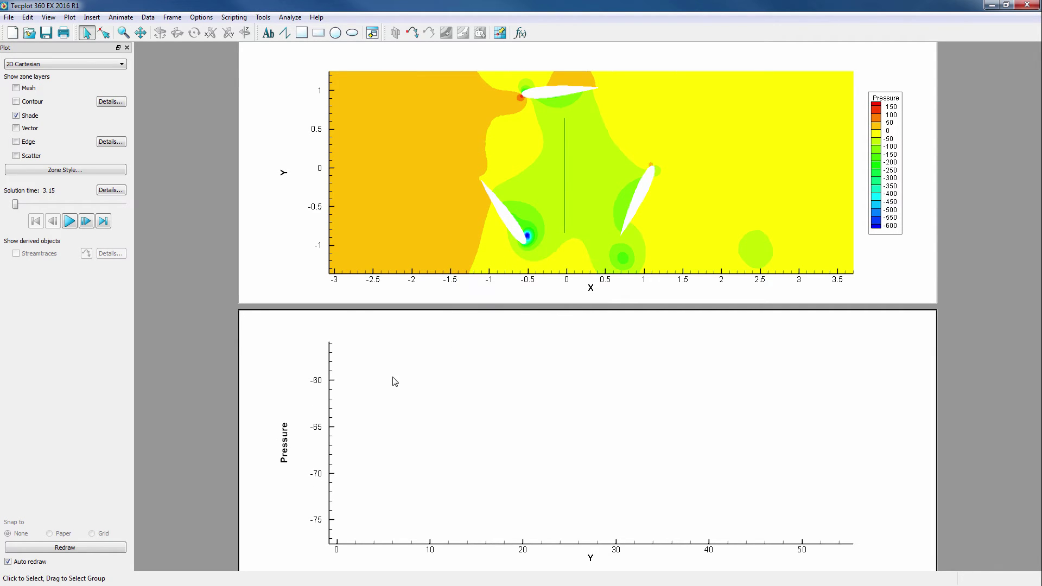
# Turn on the Mesh layer so the extracted pressure draws as a line.
pyautogui.click(16, 88)
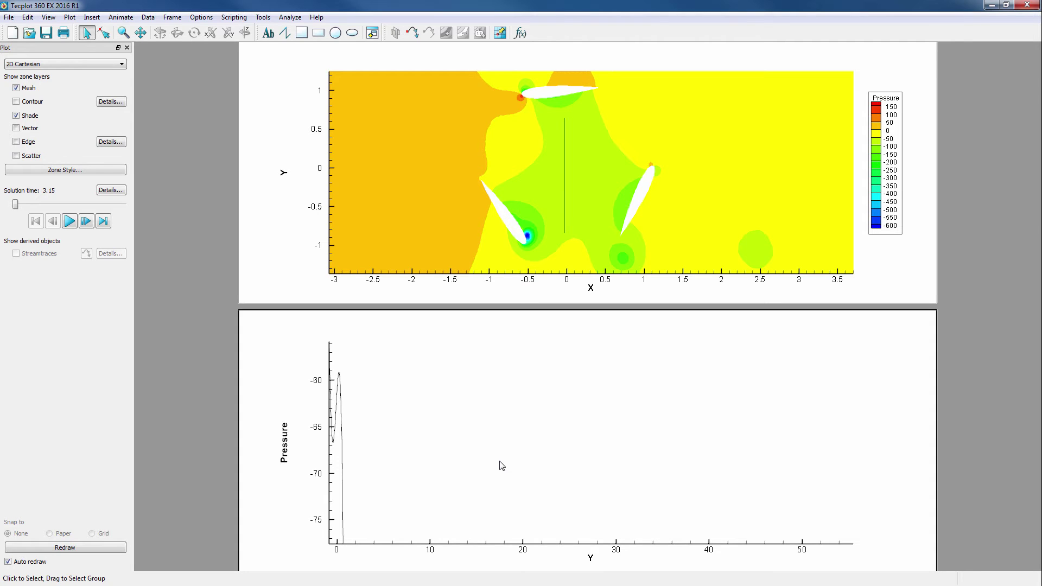
pyautogui.click(70, 18)
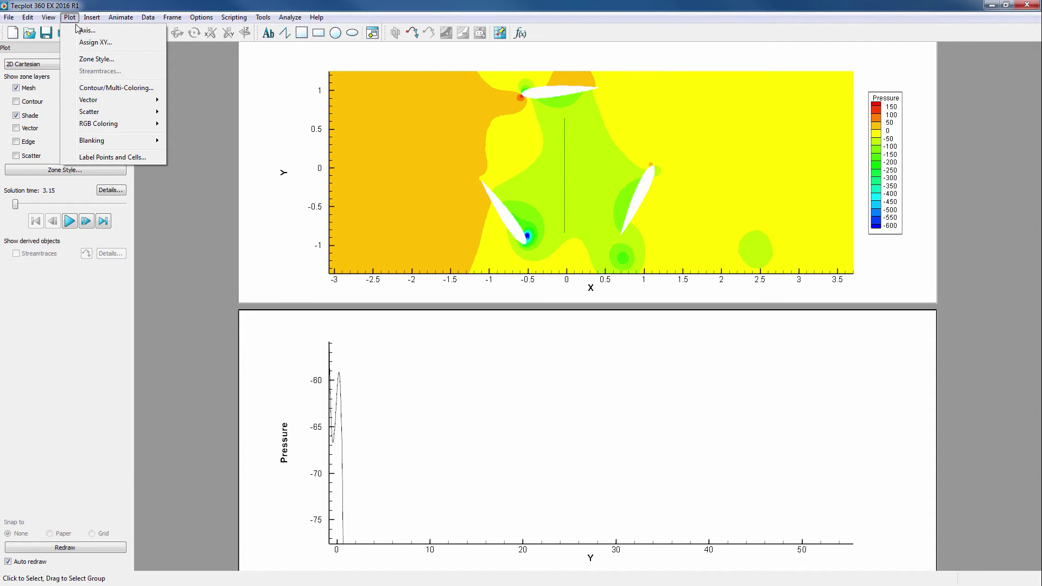
# Make the X axis range independent and refit it to the curve, about -0.84 to 0.65.
pyautogui.click(84, 31)
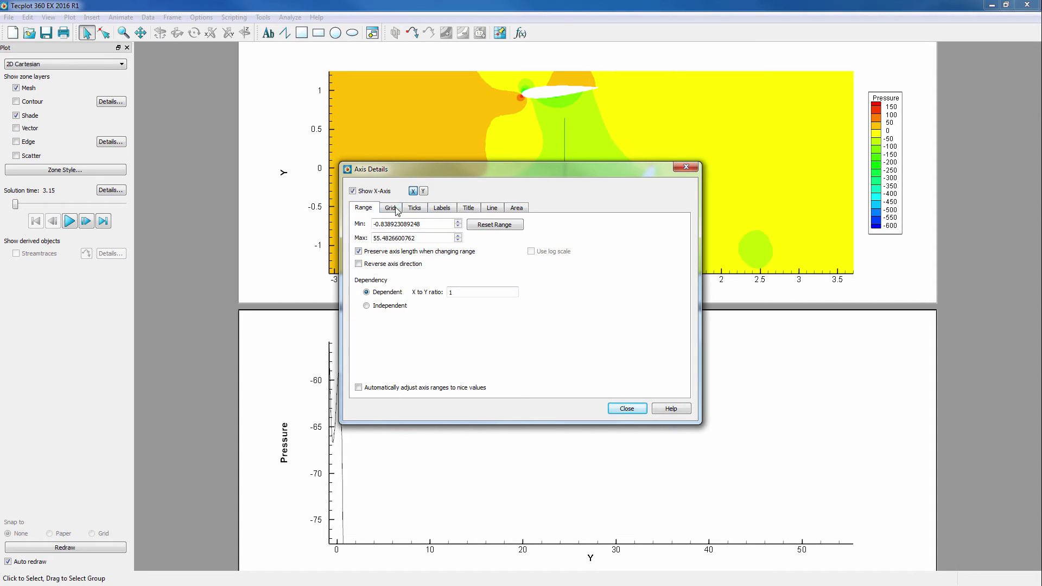
pyautogui.click(368, 306)
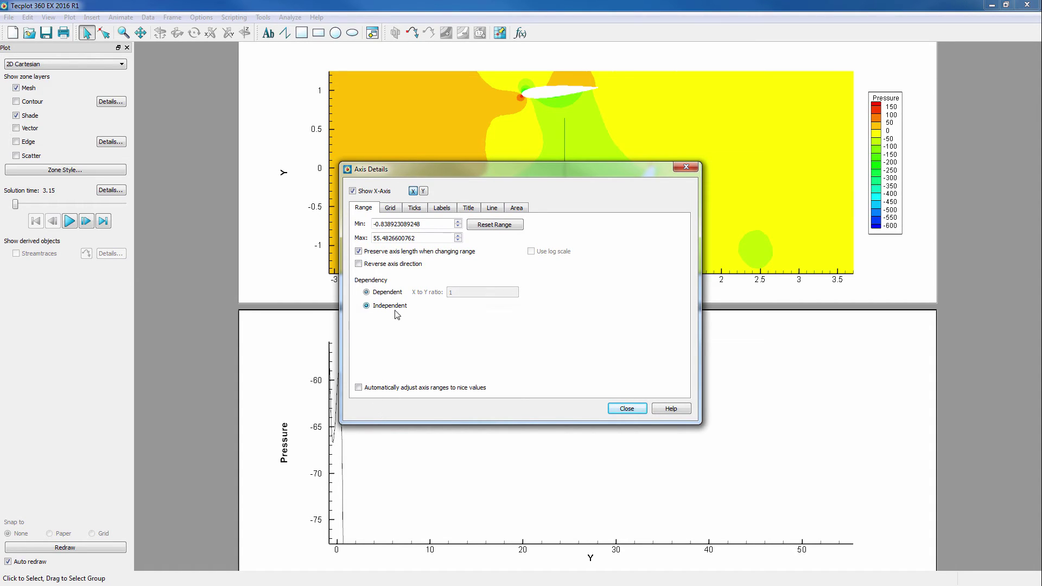
pyautogui.click(281, 341)
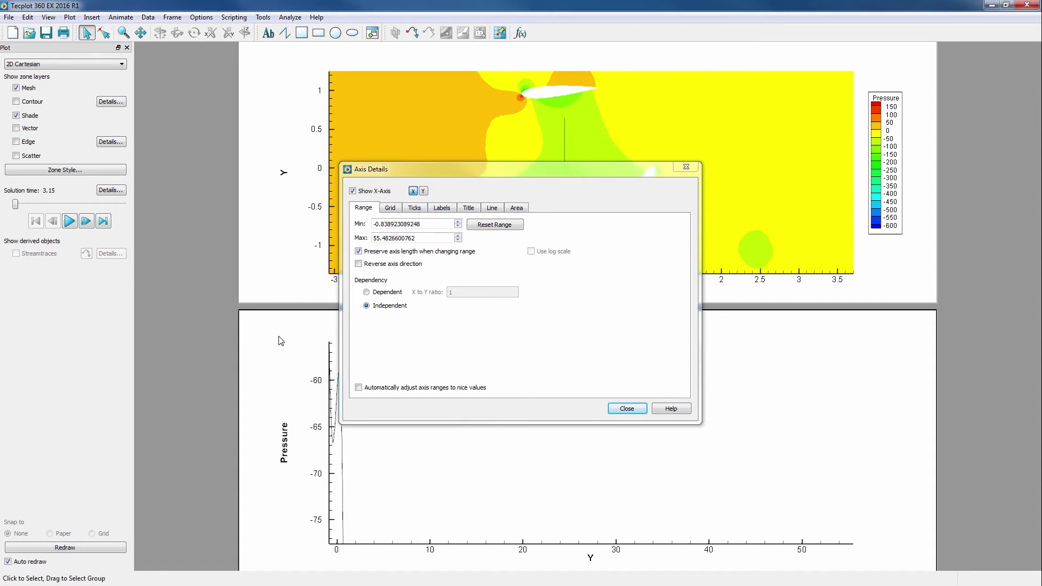
pyautogui.hotkey('ctrl', 'f')
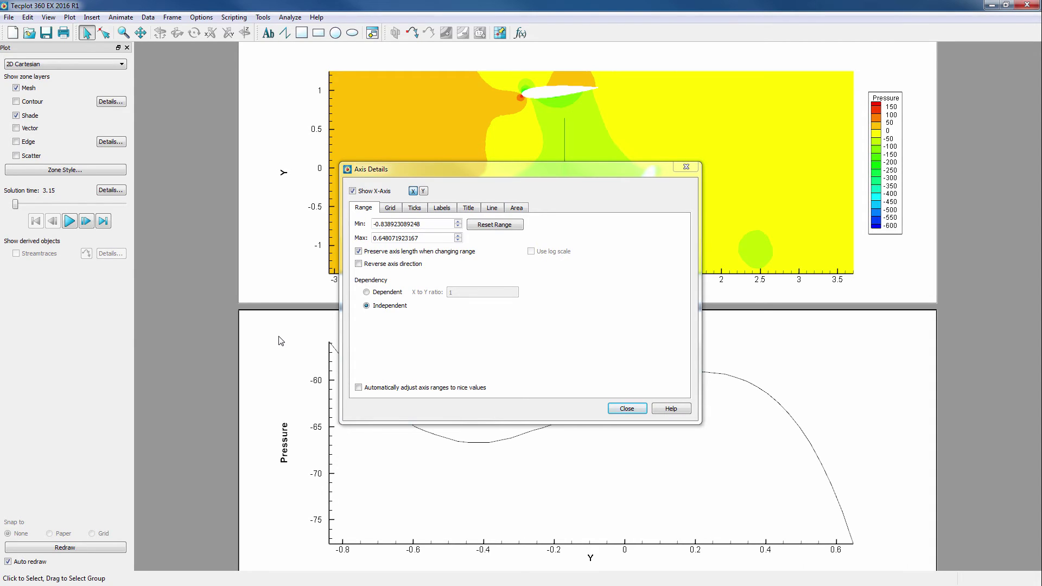
# Set the Pressure axis range to minimum -100 and maximum -30.
pyautogui.click(424, 191)
pyautogui.moveTo(419, 224); pyautogui.dragTo(261, 228)
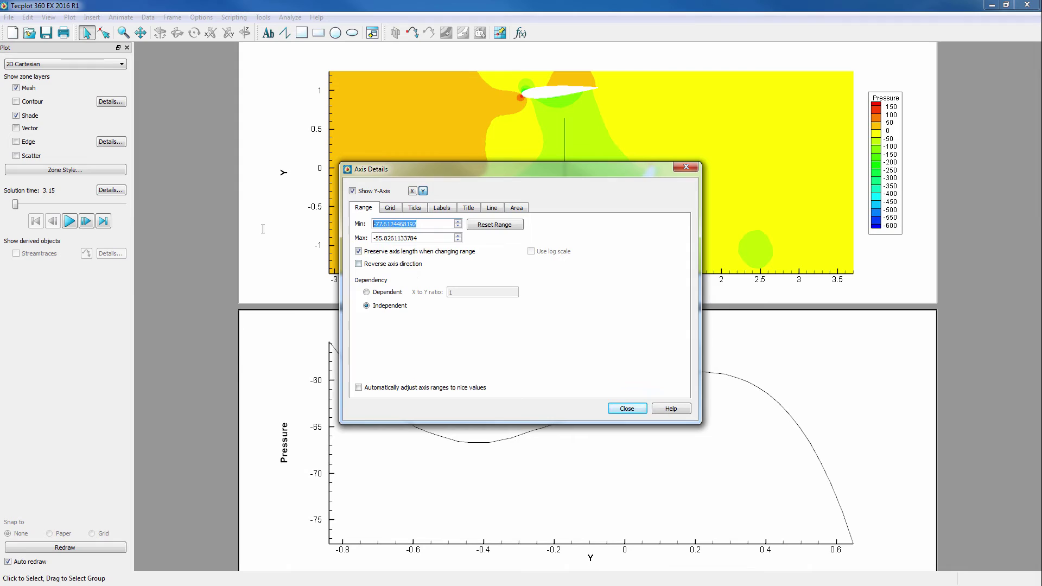
pyautogui.write('-100')
pyautogui.press('Tab')
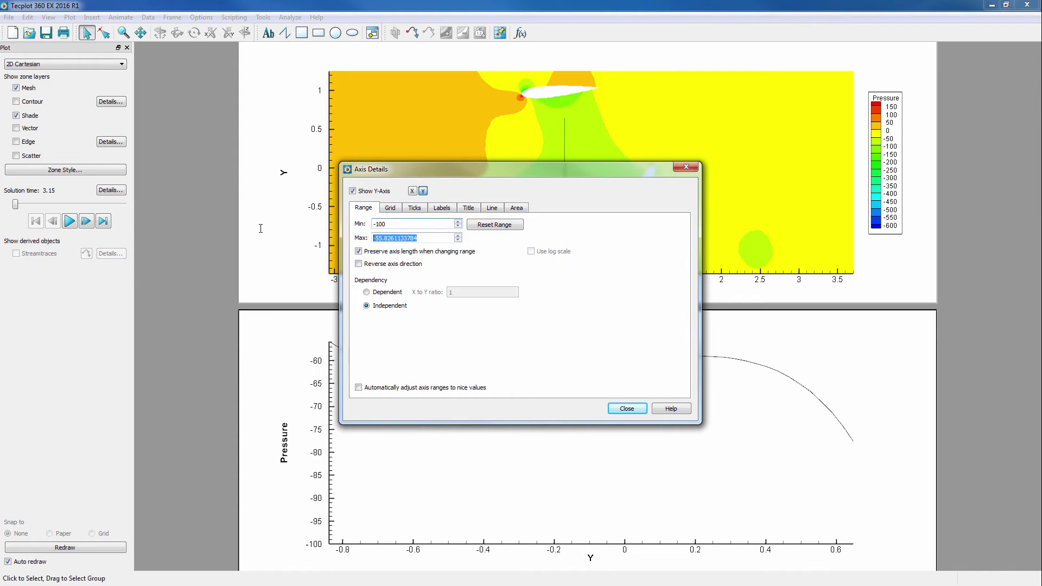
pyautogui.write('-30')
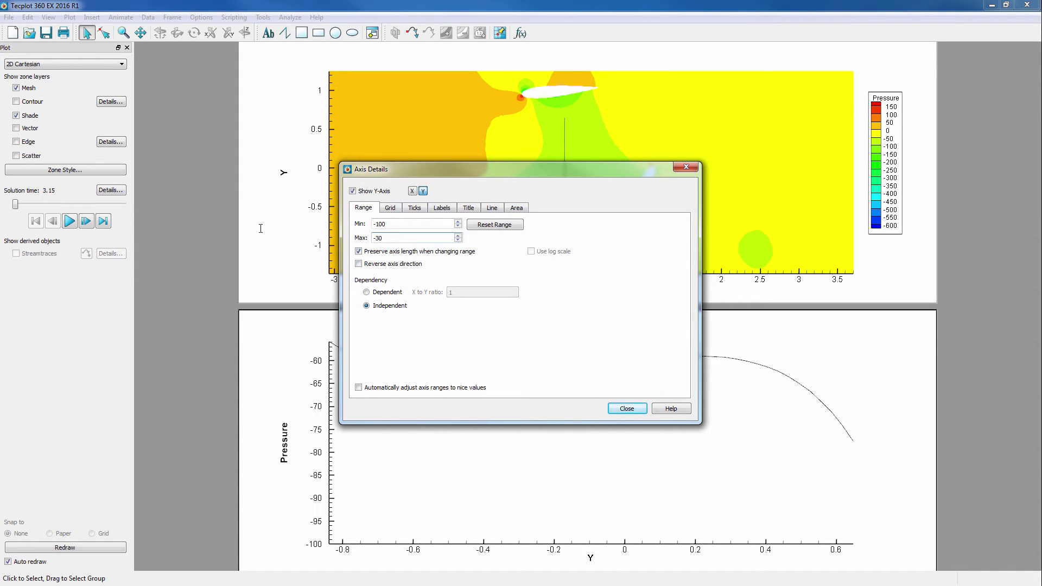
pyautogui.press('Tab')
pyautogui.click(626, 408)
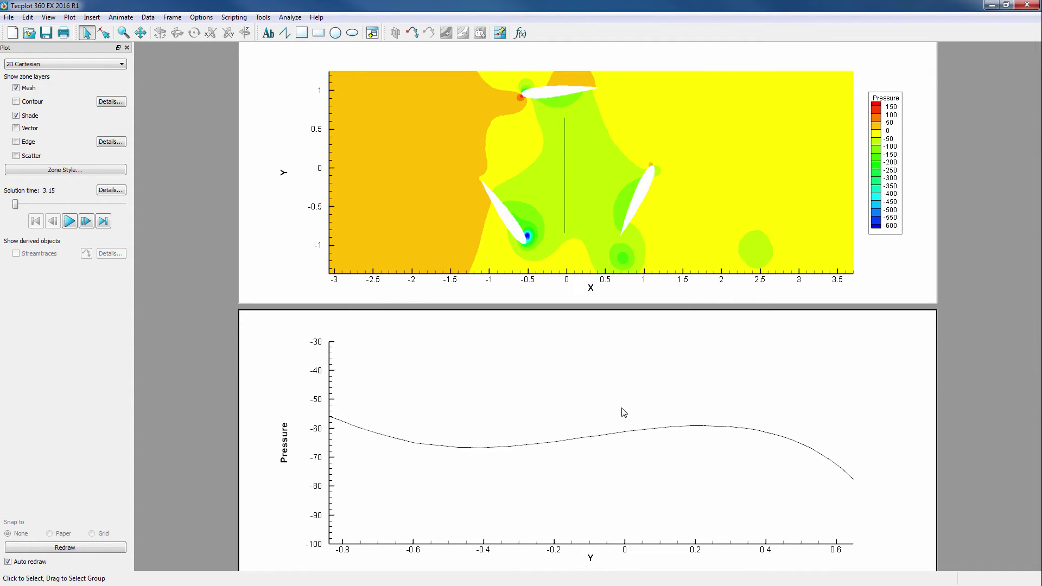
# Link solution time across all frames, including the contour frame, in Frame Linking.
pyautogui.click(179, 18)
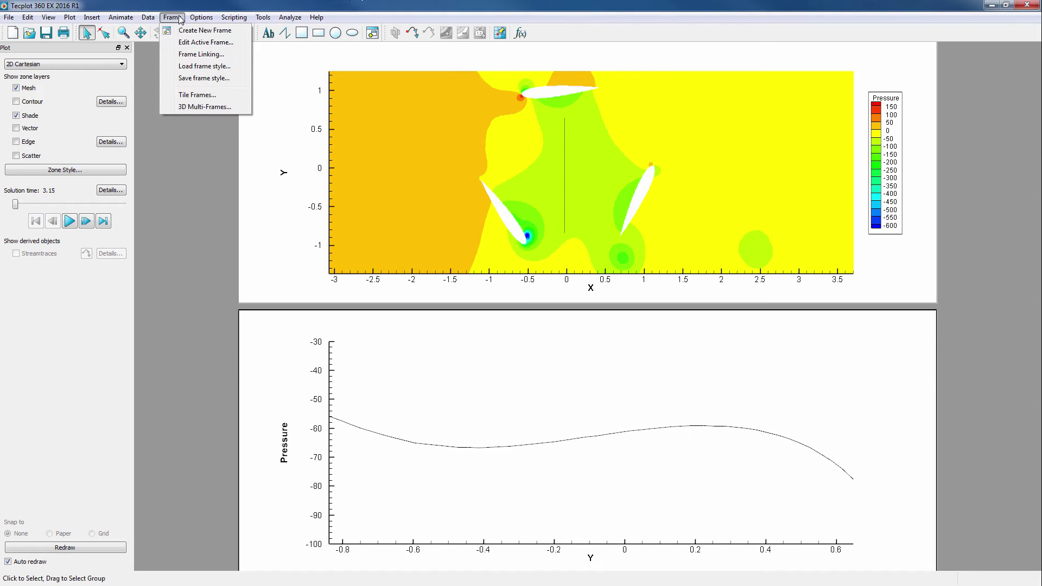
pyautogui.click(177, 57)
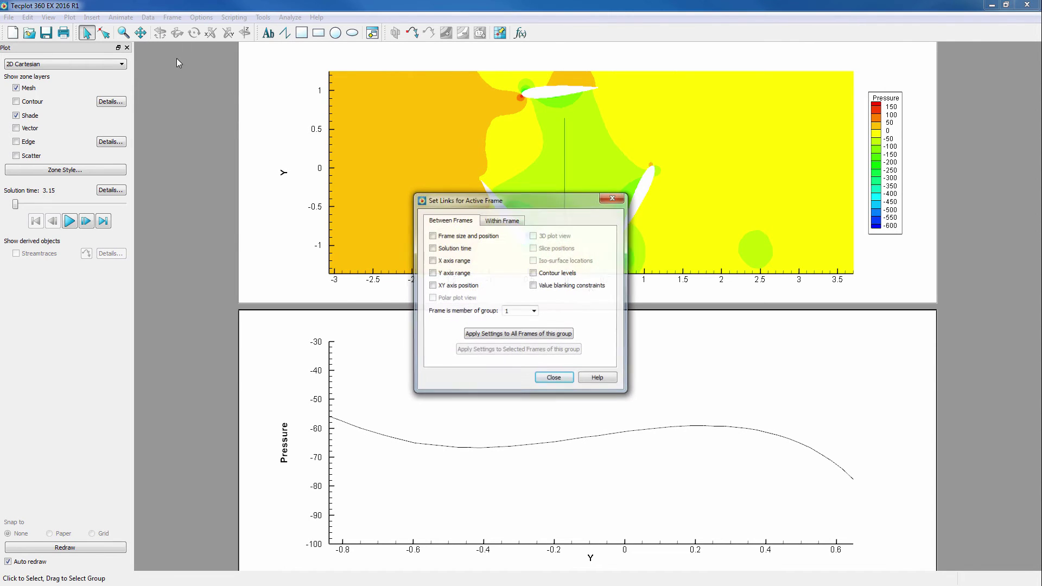
pyautogui.click(432, 248)
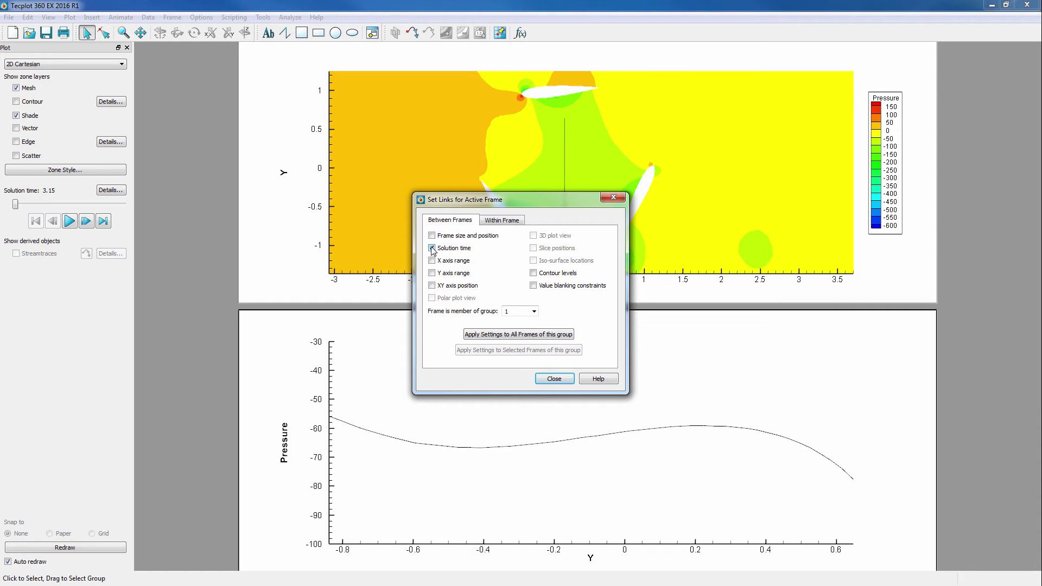
pyautogui.click(530, 336)
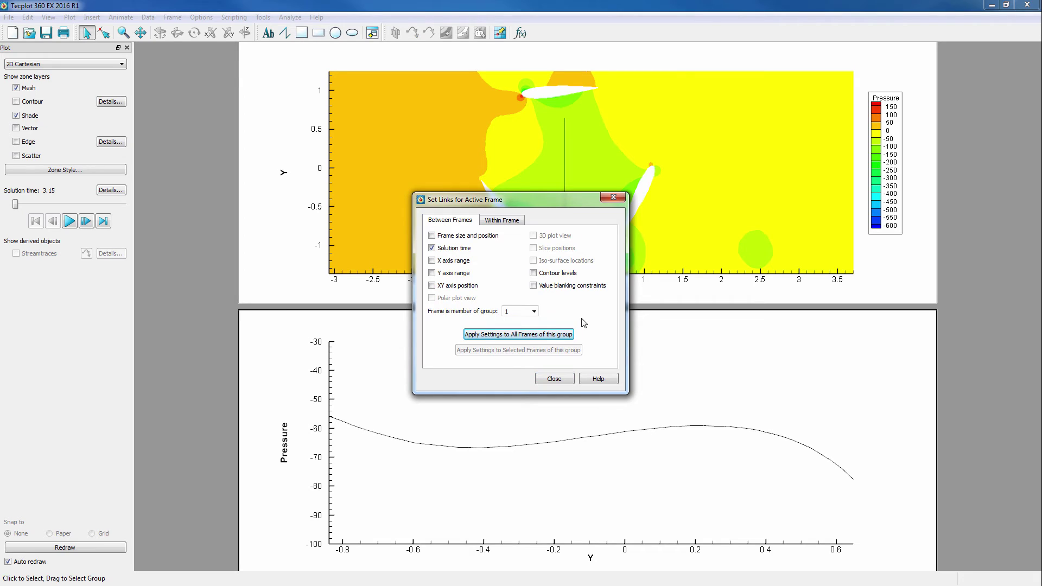
pyautogui.click(263, 265)
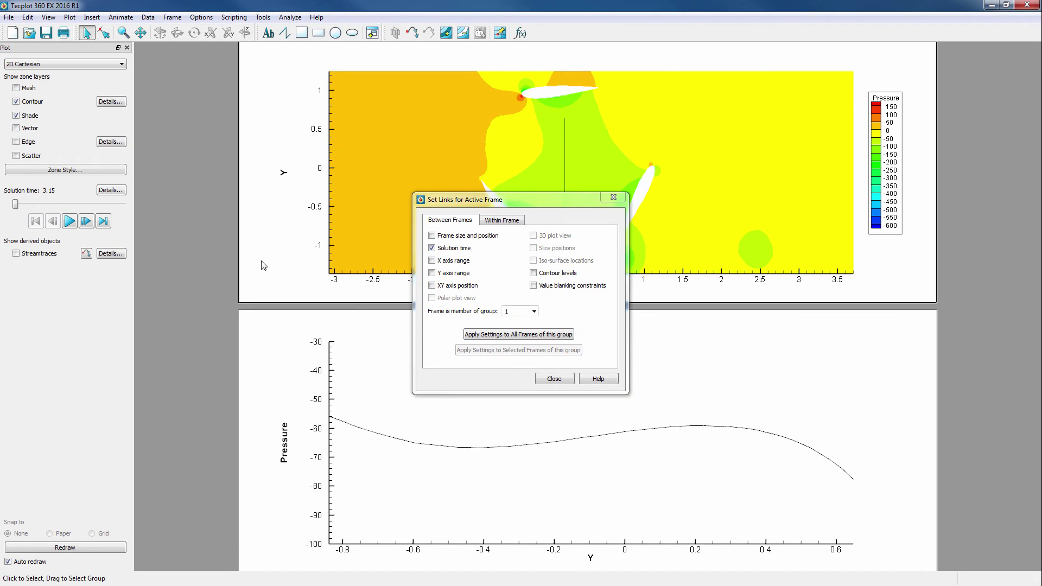
pyautogui.click(433, 248)
# Close Frame Linking and add a 'Solution Time: &(SolutionTime)' text label above the contour plot's top right.
pyautogui.click(569, 379)
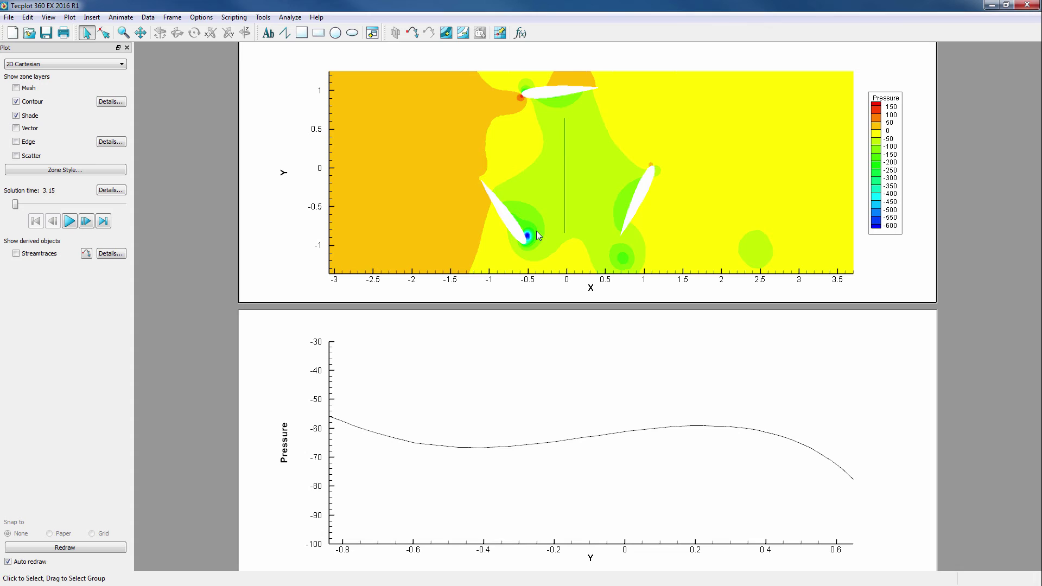
pyautogui.click(263, 35)
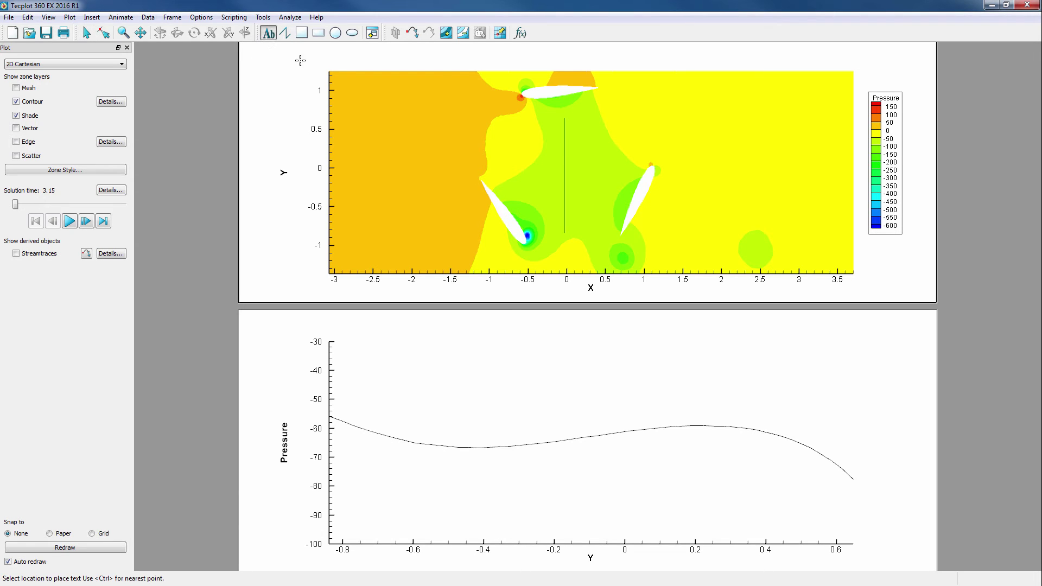
pyautogui.click(709, 60)
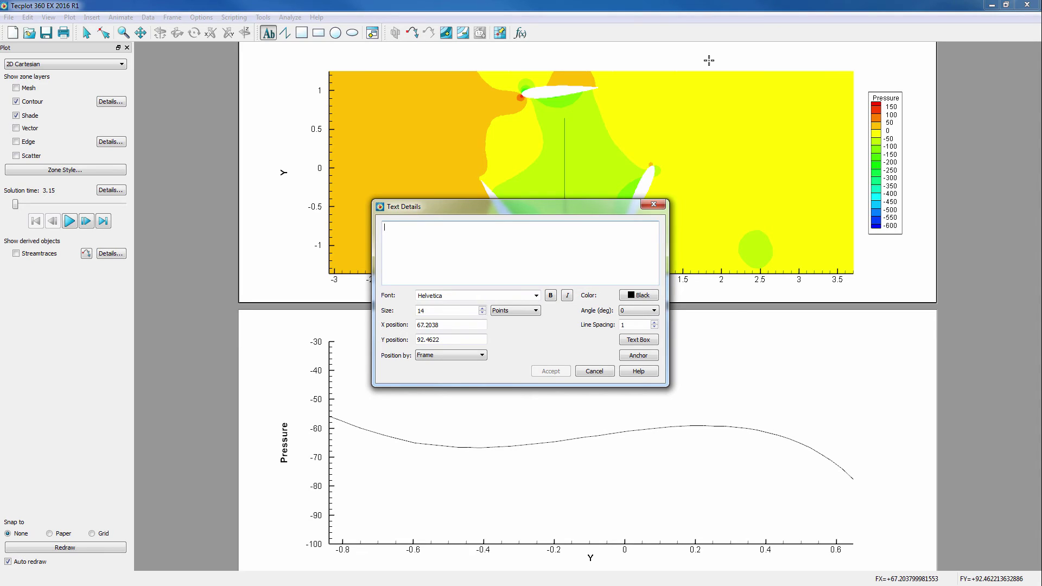
pyautogui.write('Solutio')
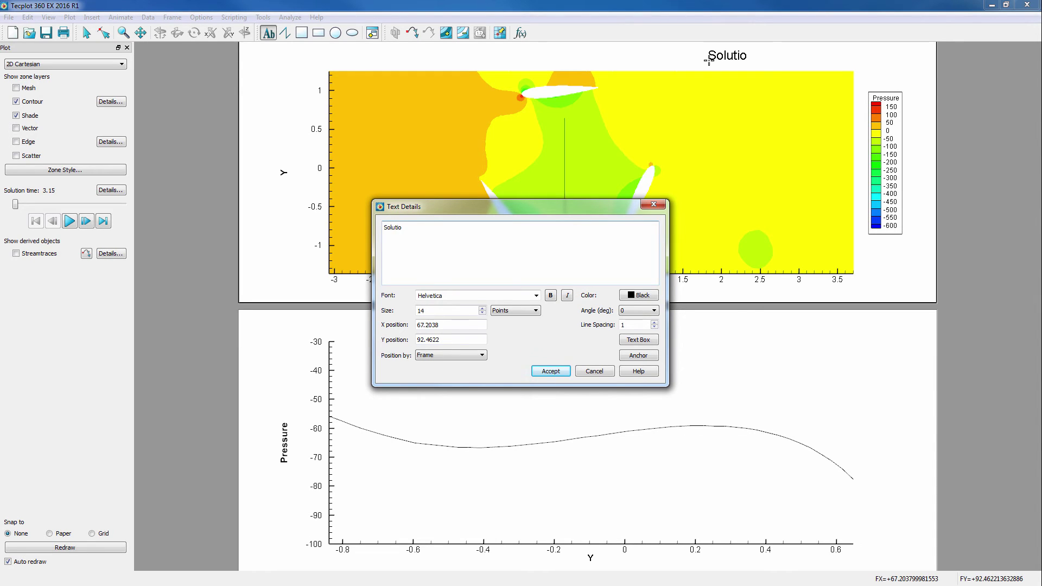
pyautogui.write('n Time: &(SolutionTime)')
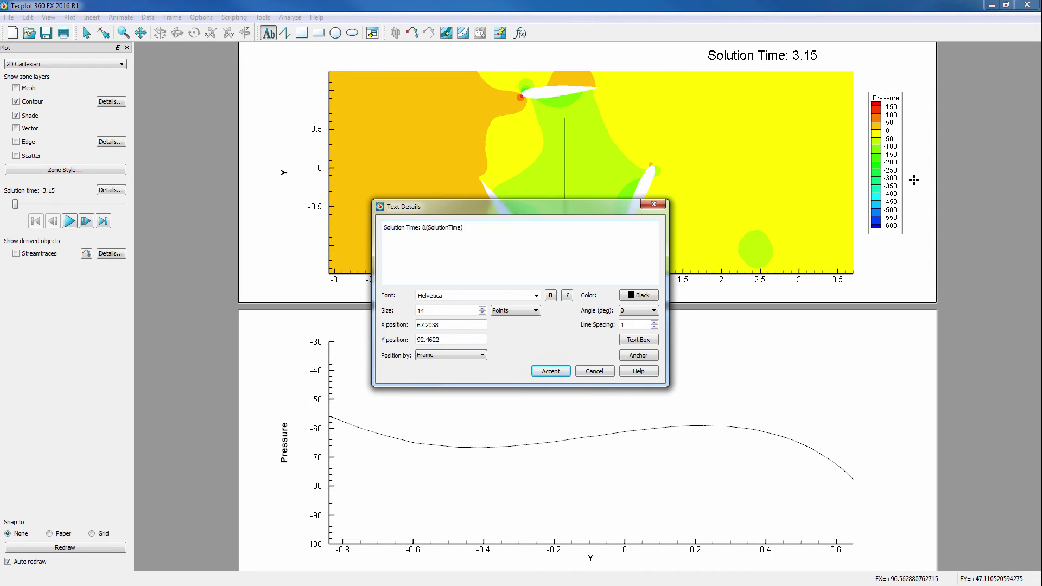
pyautogui.click(539, 373)
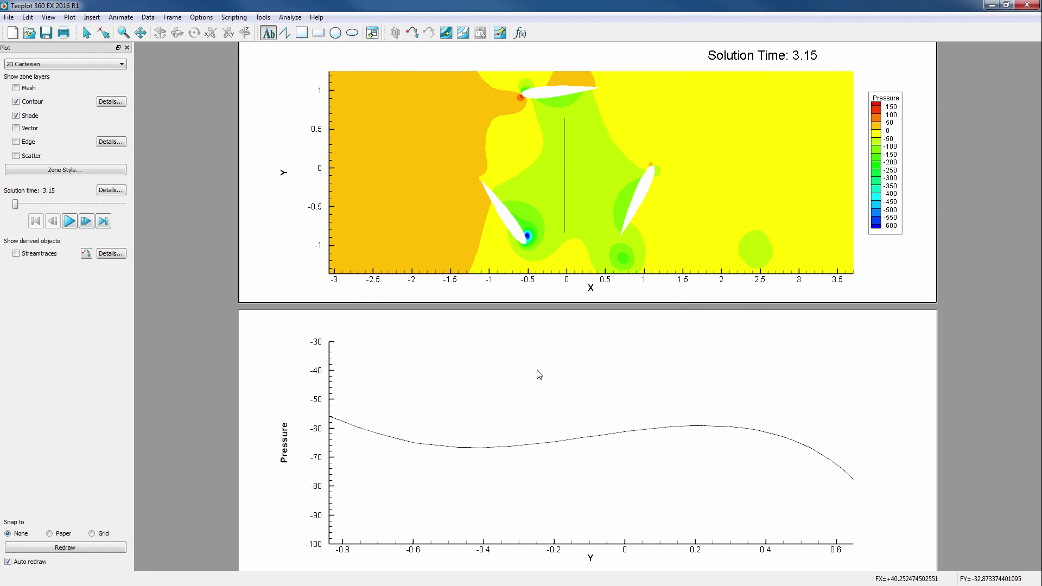
# Play the solution time animation through to 3.78, updating the contour, label and pressure curve.
pyautogui.click(69, 222)
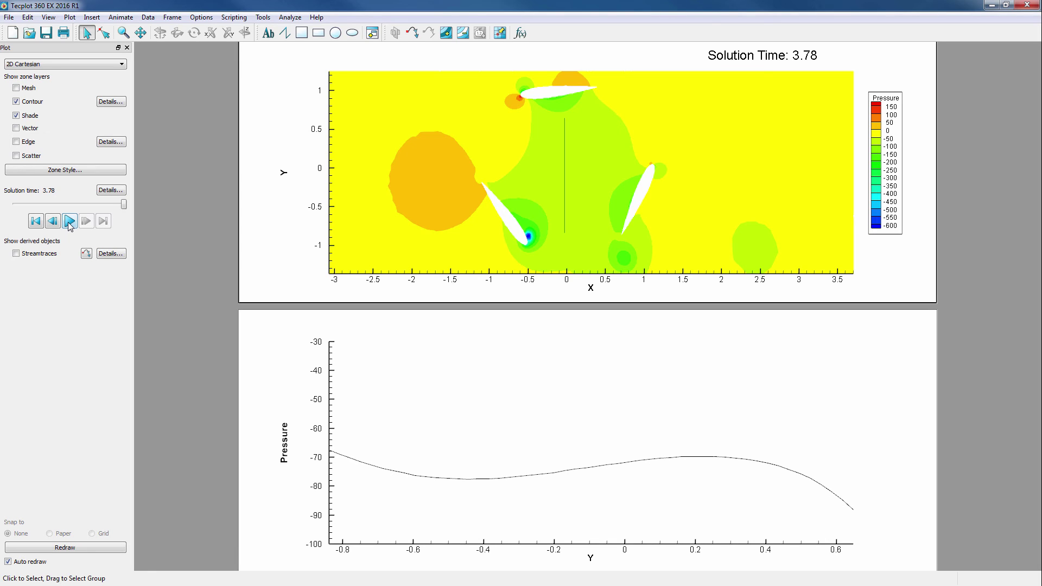
# Delete the lower pressure-vs-Y line plot frame, confirming the deletion prompt.
pyautogui.click(434, 318)
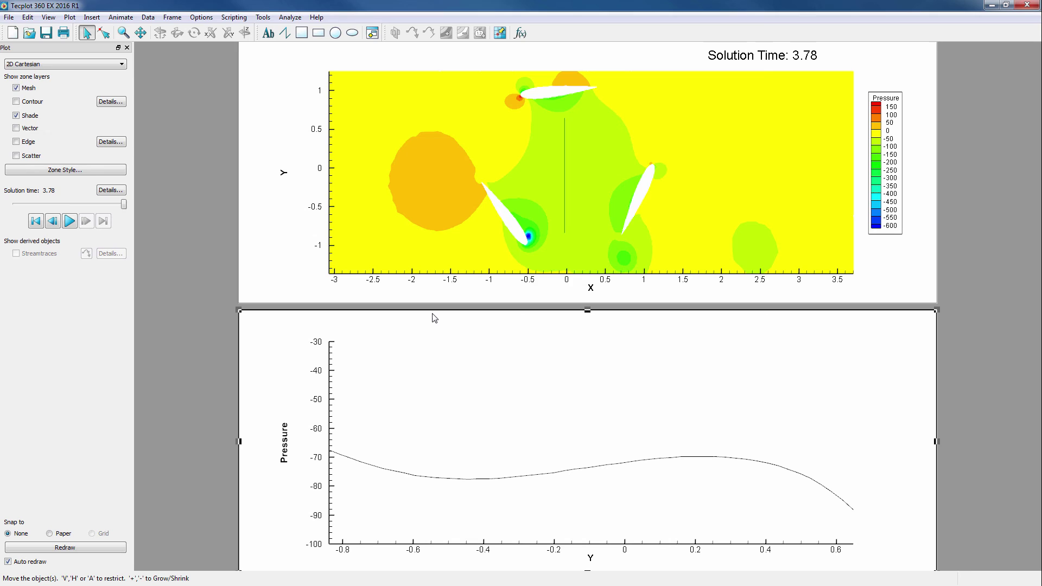
pyautogui.press('Delete')
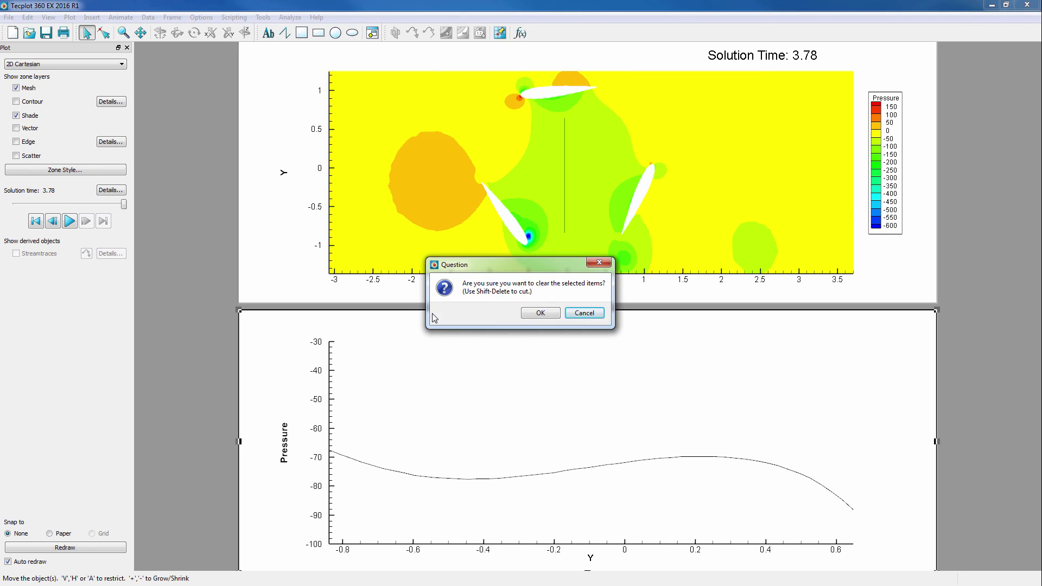
pyautogui.click(537, 313)
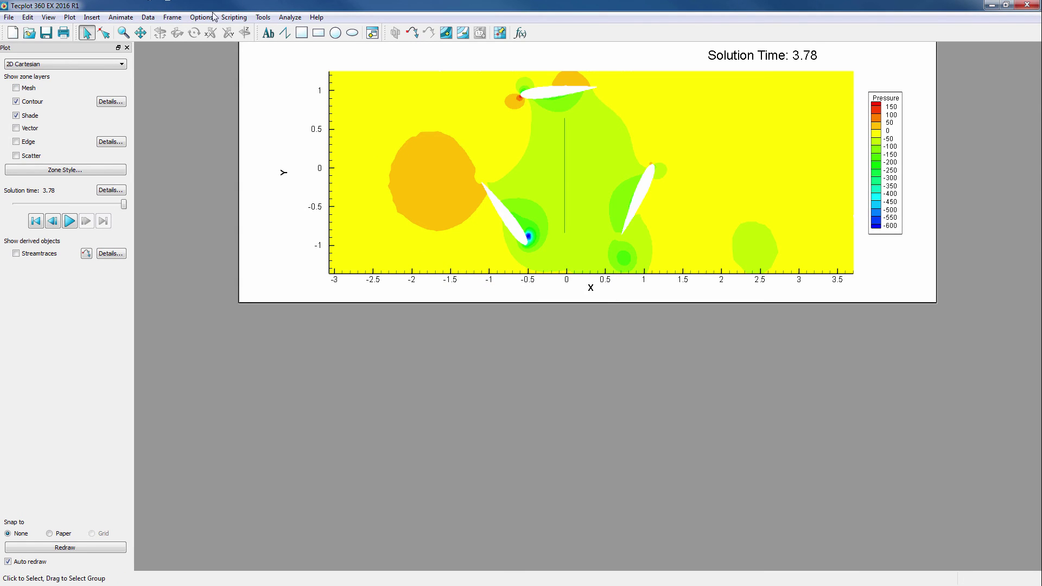
pyautogui.click(263, 17)
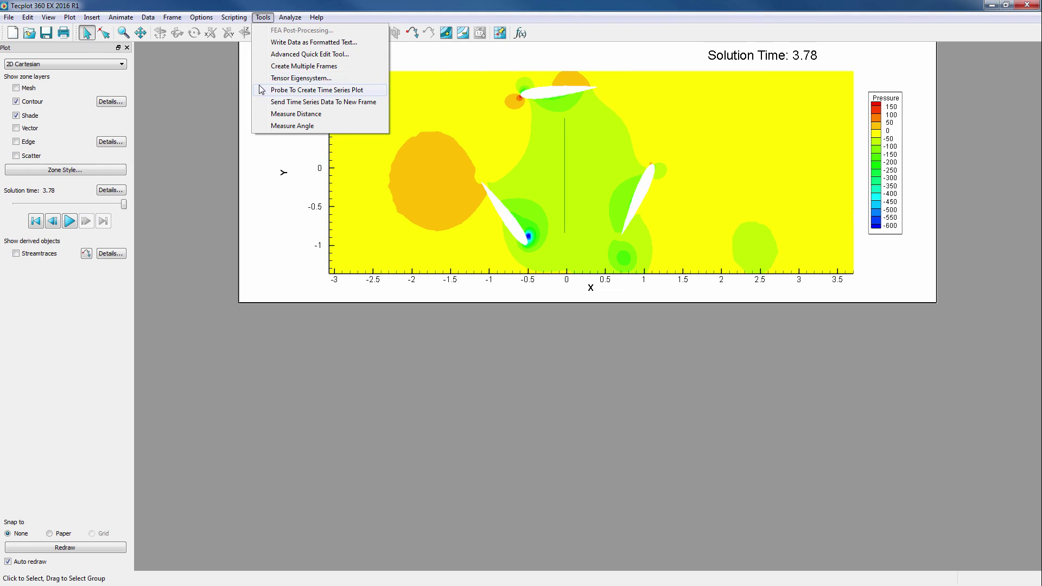
# Probe pressure at the rotor centre into a time series plot and tile both frames top/bottom.
pyautogui.click(304, 90)
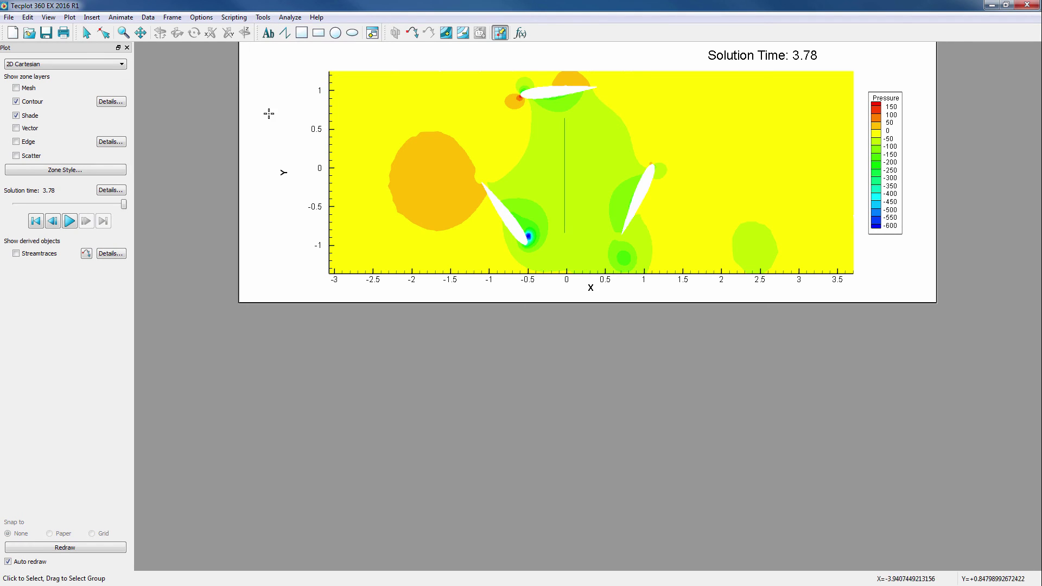
pyautogui.click(565, 165)
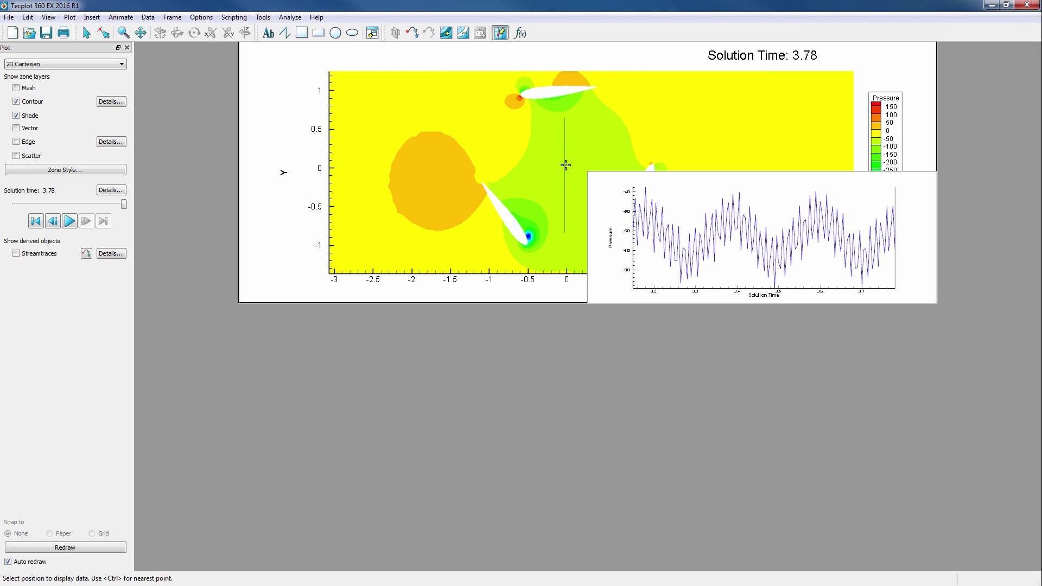
pyautogui.click(172, 17)
pyautogui.click(167, 98)
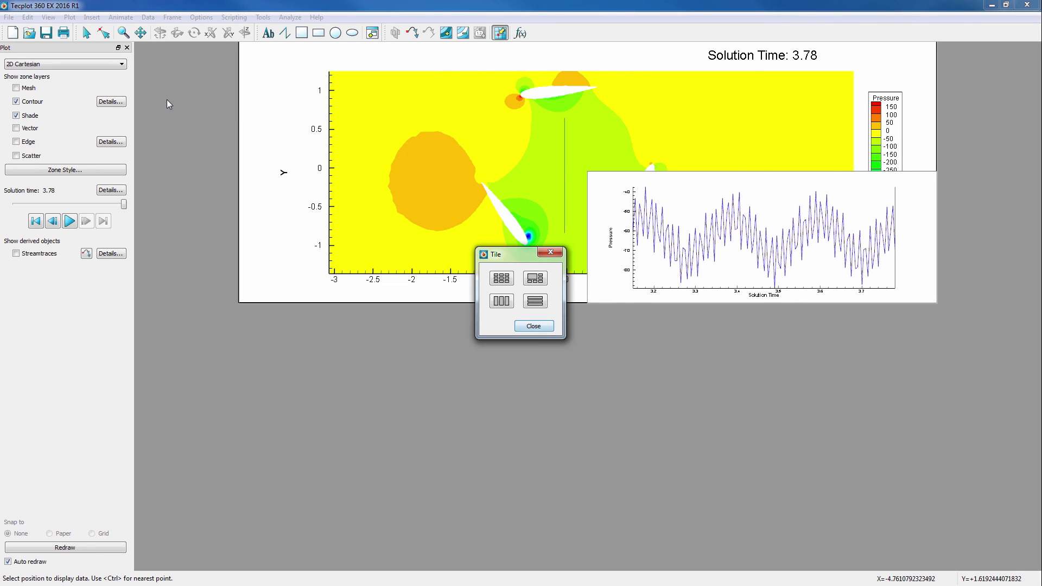
pyautogui.click(545, 303)
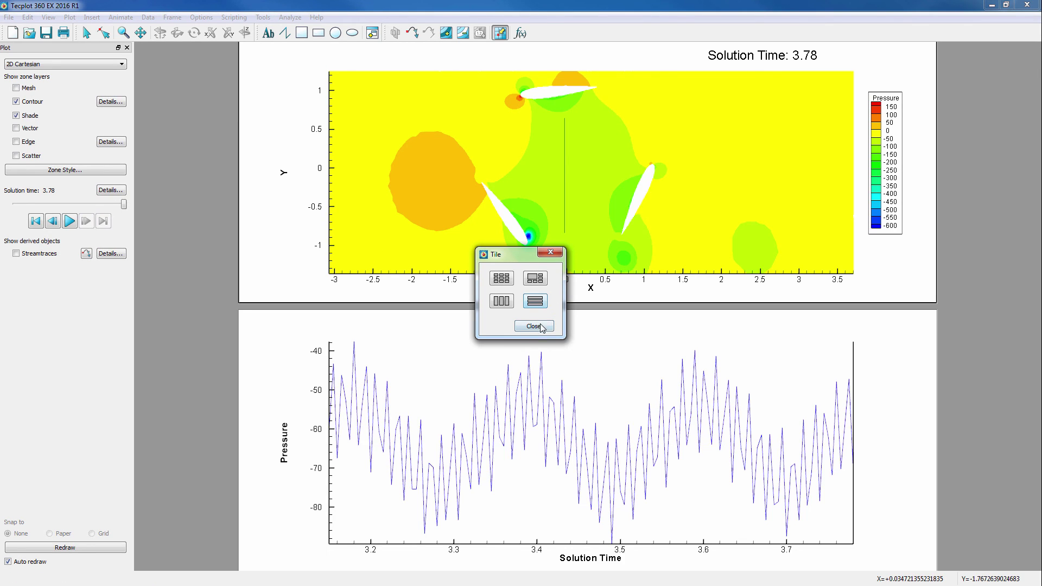
pyautogui.click(544, 327)
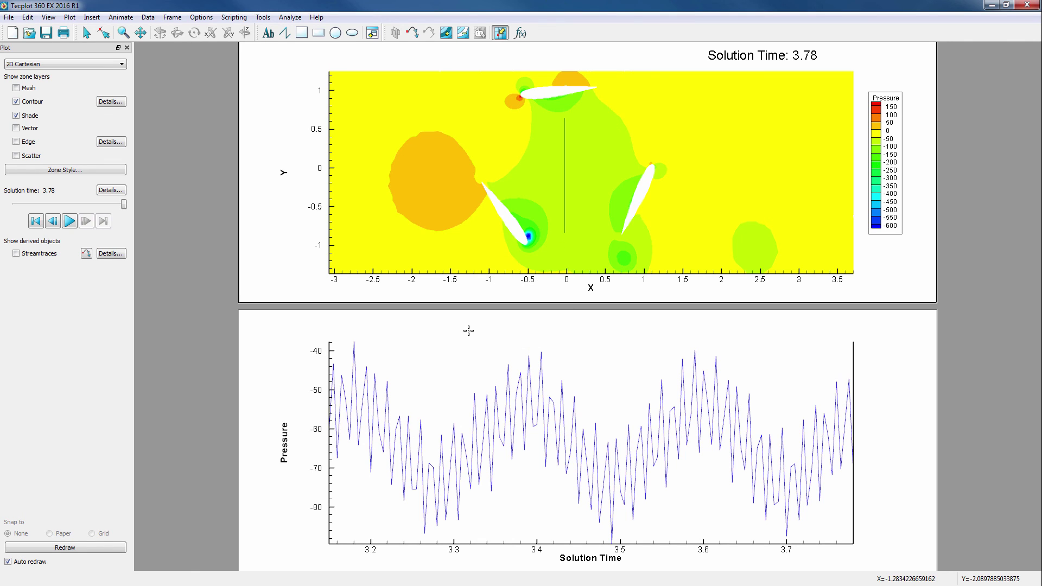
# Play the animation so a time marker sweeps the pressure series across solution times 3.15–3.78.
pyautogui.click(69, 222)
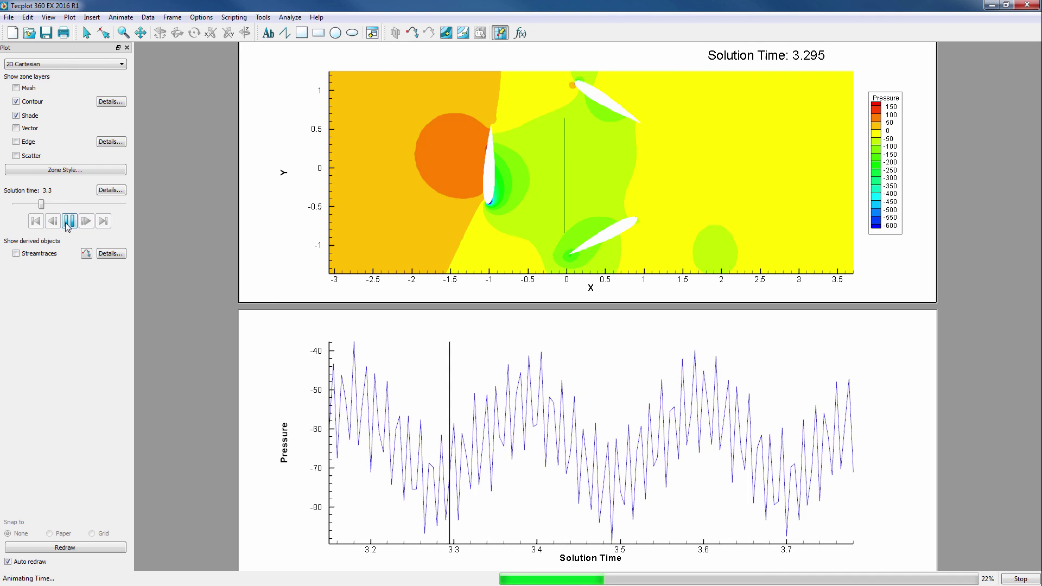